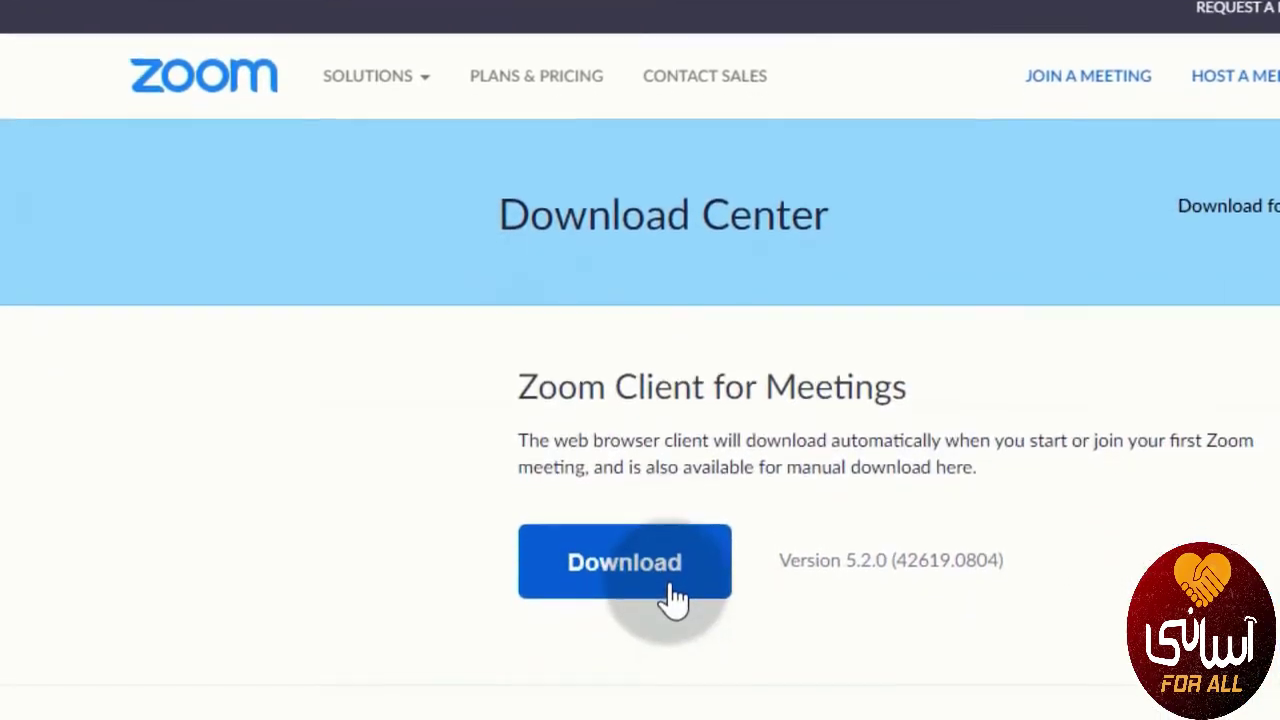
- Download Zoom Client for Meetings and run ZoomInstaller.exe from its download folder
{"action": "left_click", "coordinate": [670, 700]}
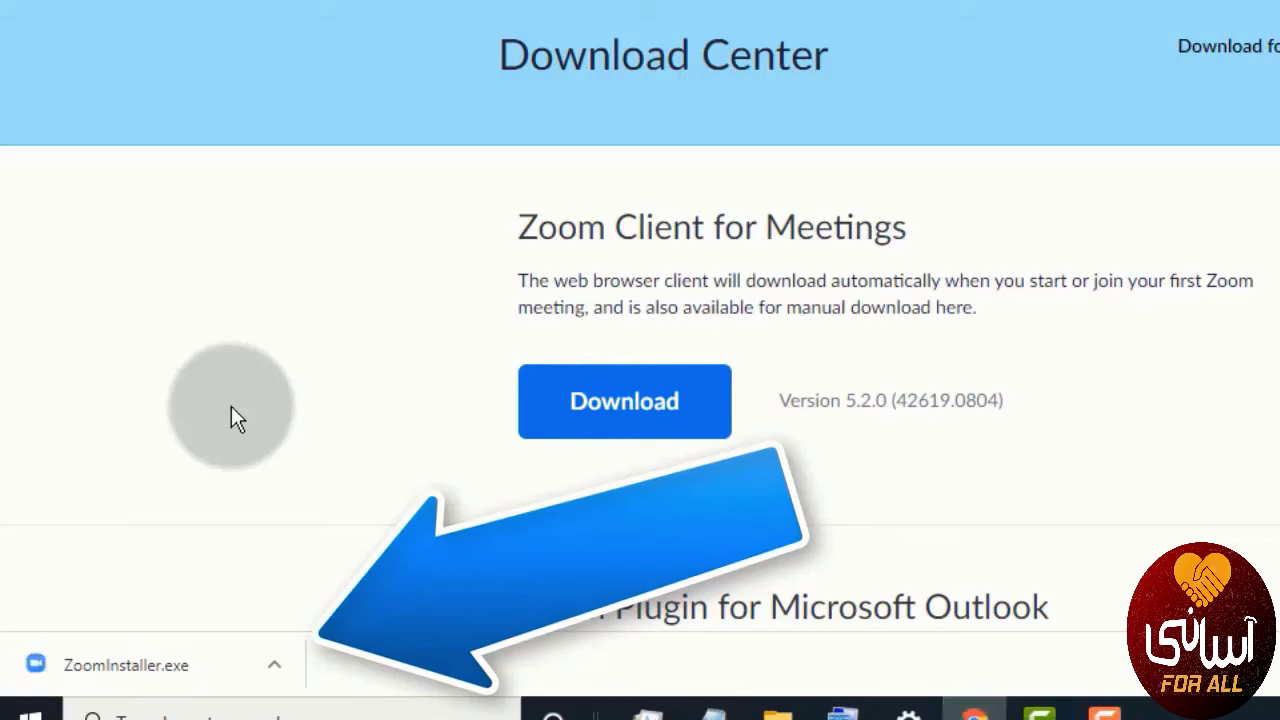
{"action": "left_click", "coordinate": [278, 666]}
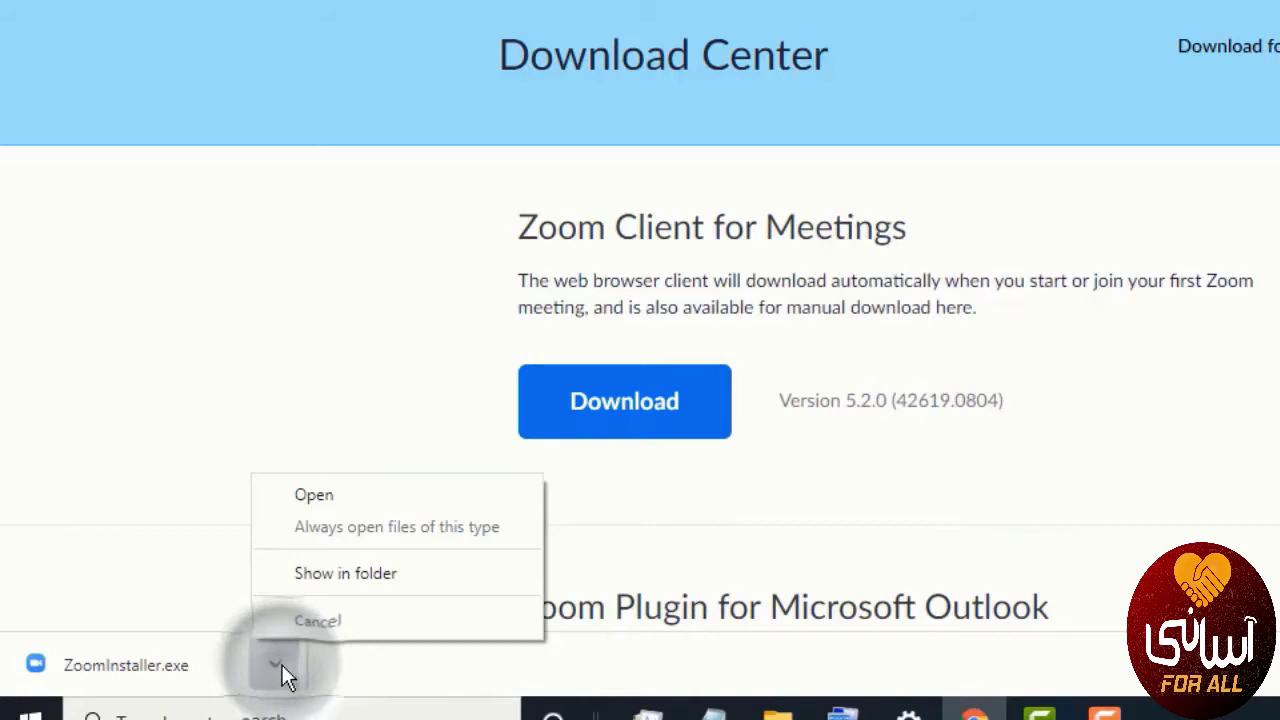
{"action": "left_click", "coordinate": [356, 573]}
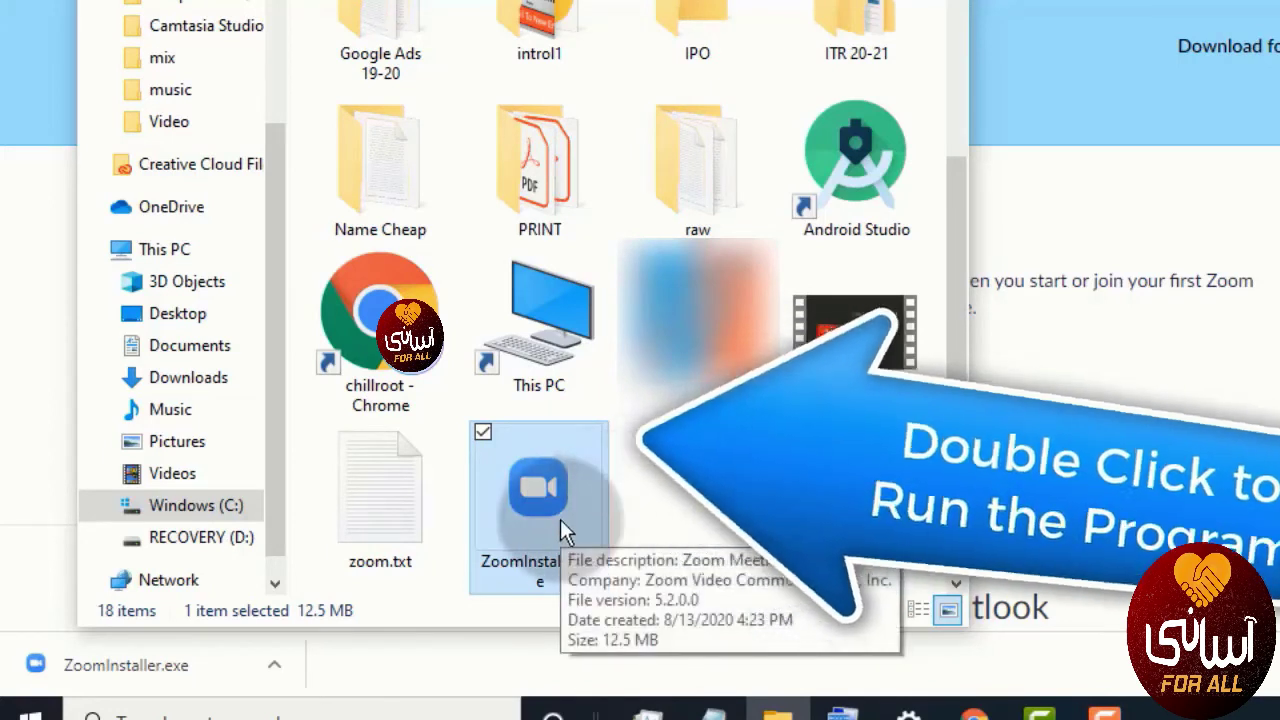
{"action": "double_click", "coordinate": [560, 519]}
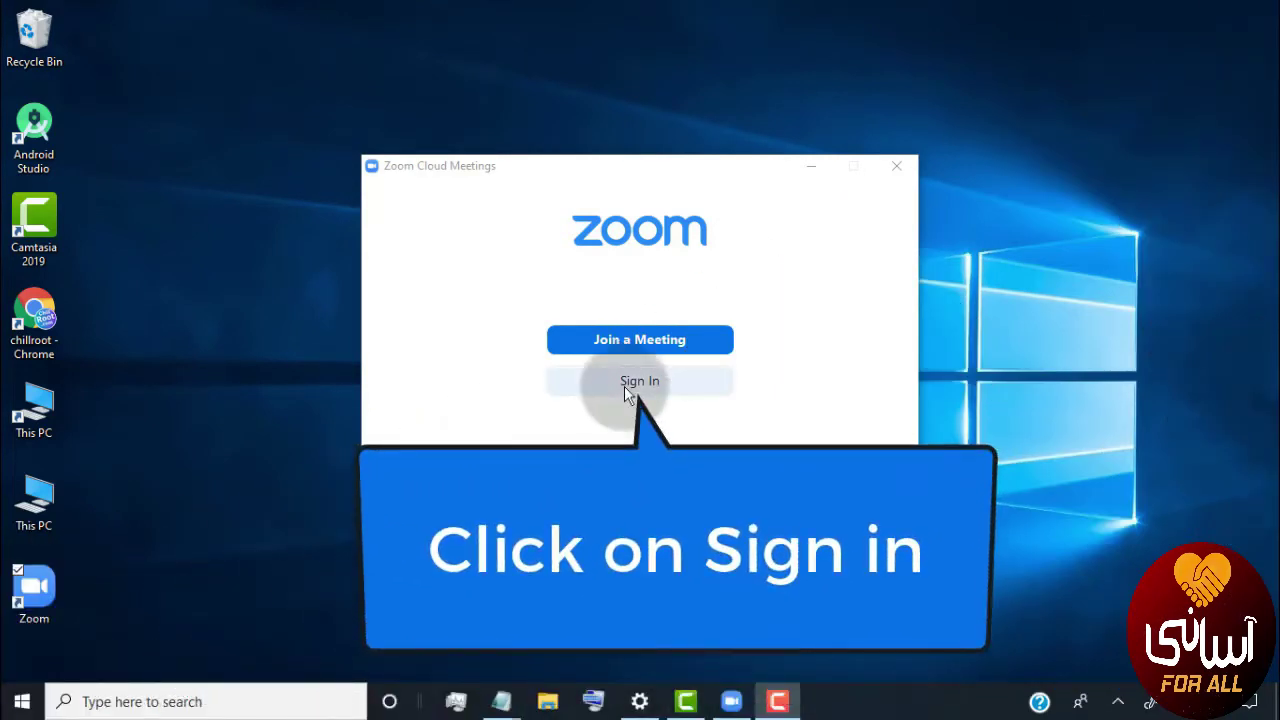
- Start a free account sign-up from the desktop client and confirm the date of birth for verification
{"action": "left_click", "coordinate": [638, 384]}
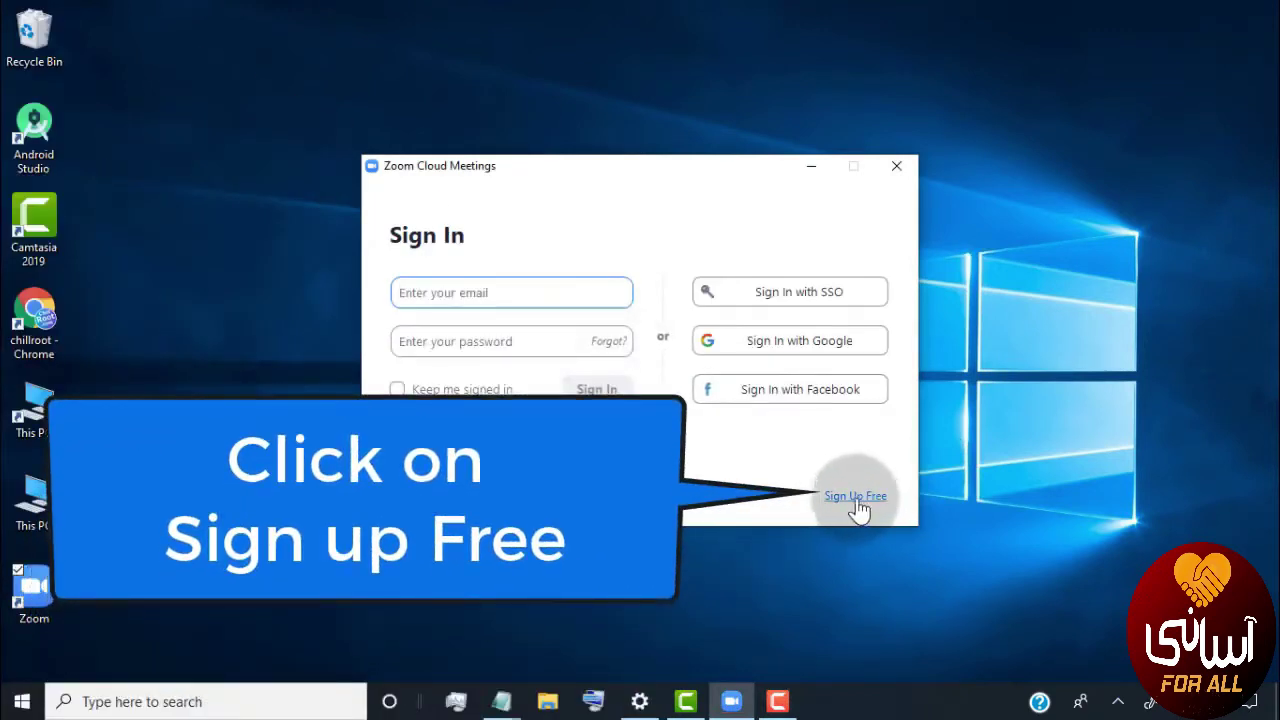
{"action": "left_click", "coordinate": [857, 500]}
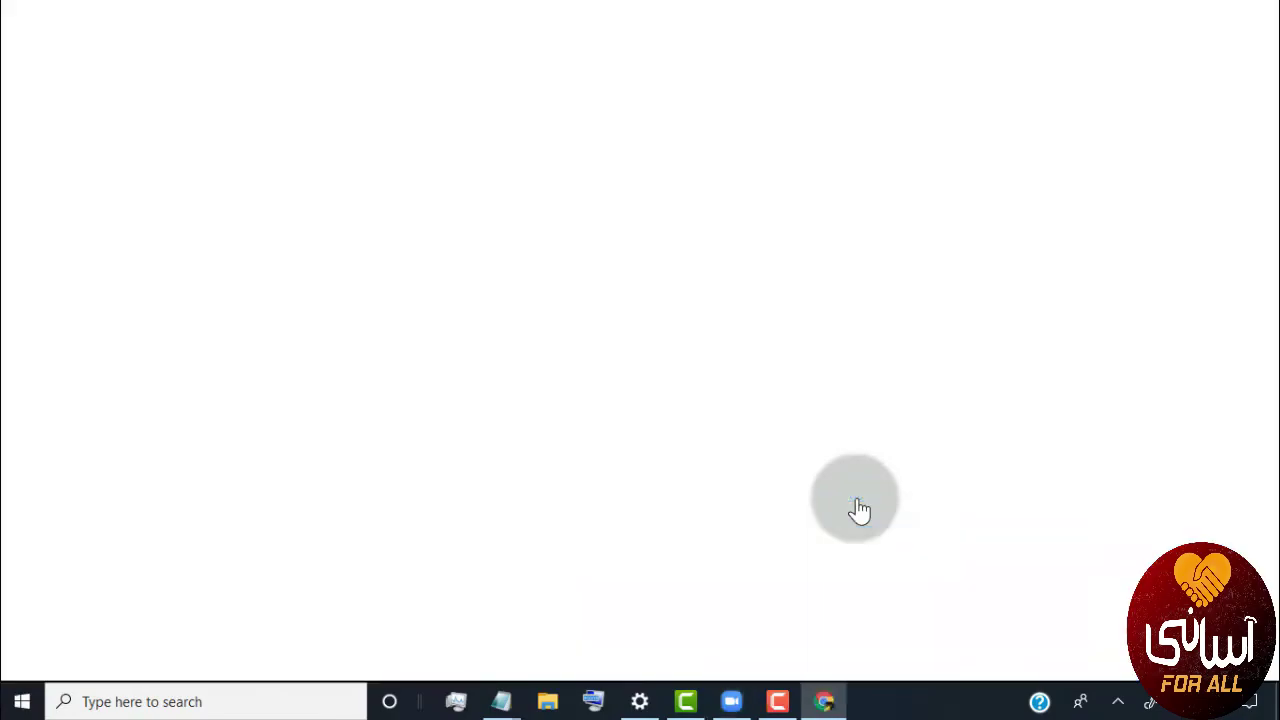
{"action": "left_click", "coordinate": [240, 418]}
{"action": "left_click", "coordinate": [214, 478]}
{"action": "left_click", "coordinate": [351, 405]}
{"action": "scroll", "coordinate": [329, 645], "scroll_direction": "down", "scroll_amount": 4}
{"action": "scroll", "coordinate": [320, 648], "scroll_direction": "up", "scroll_amount": 2}
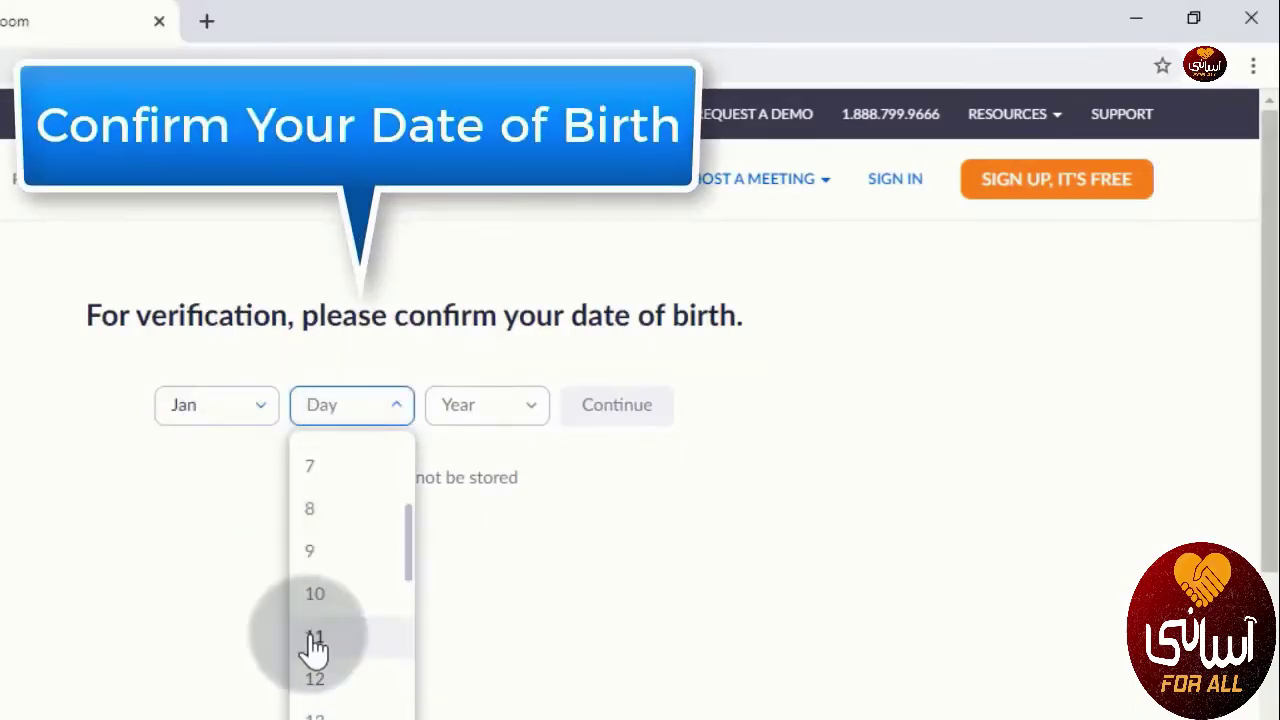
{"action": "left_click", "coordinate": [311, 640]}
{"action": "left_click", "coordinate": [487, 405]}
{"action": "scroll", "coordinate": [490, 635], "scroll_direction": "down", "scroll_amount": 15}
{"action": "scroll", "coordinate": [486, 640], "scroll_direction": "up", "scroll_amount": 3}
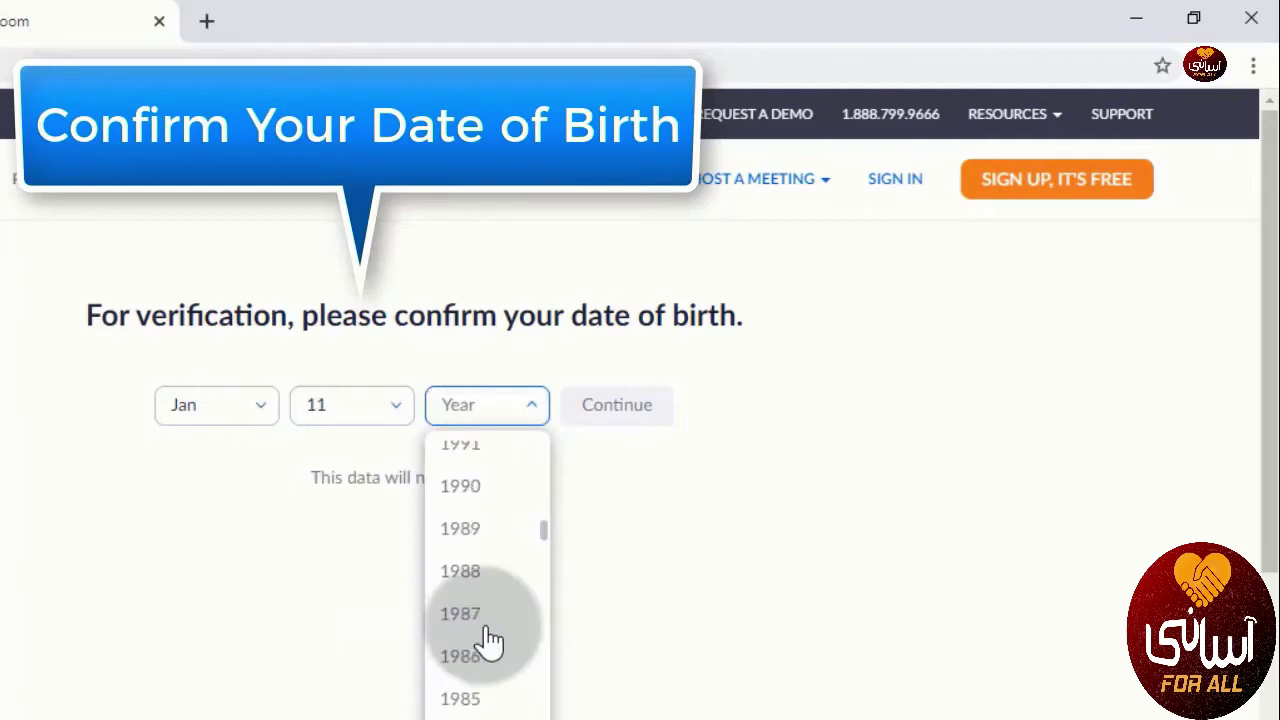
{"action": "left_click", "coordinate": [476, 656]}
{"action": "left_click", "coordinate": [625, 415]}
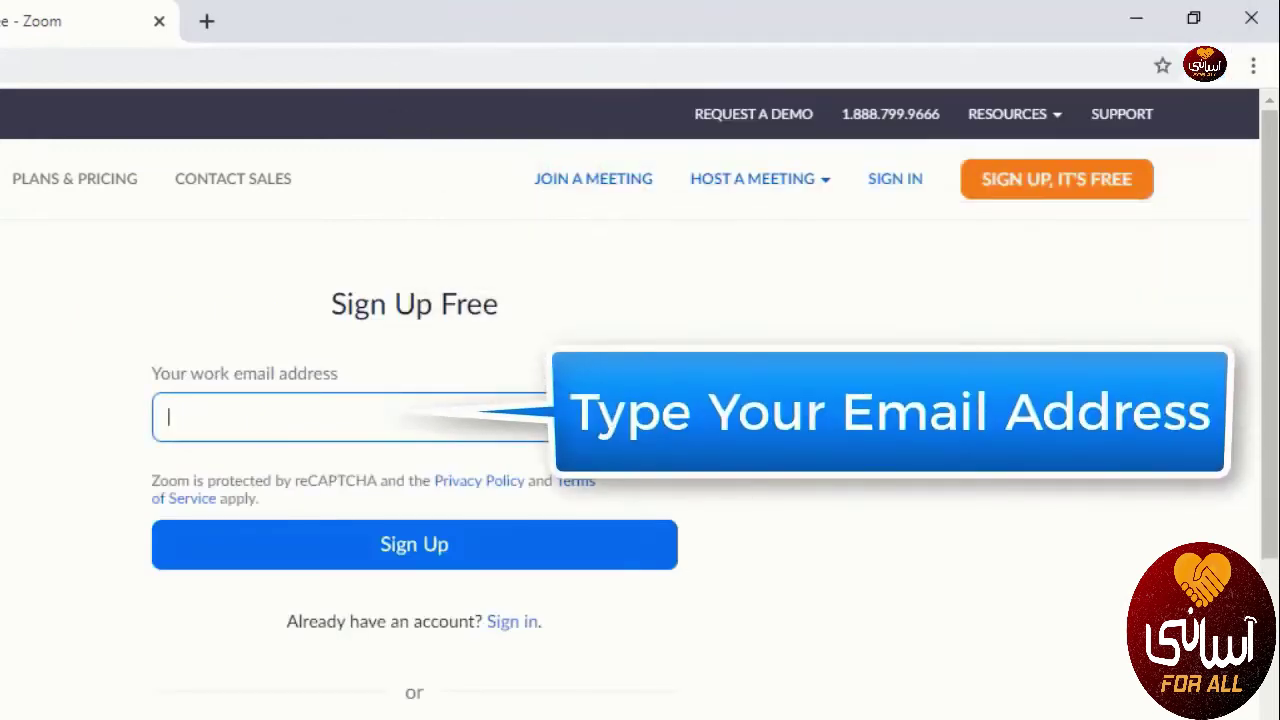
- Fill in the work email address and submit the free sign-up
{"action": "left_click", "coordinate": [254, 413]}
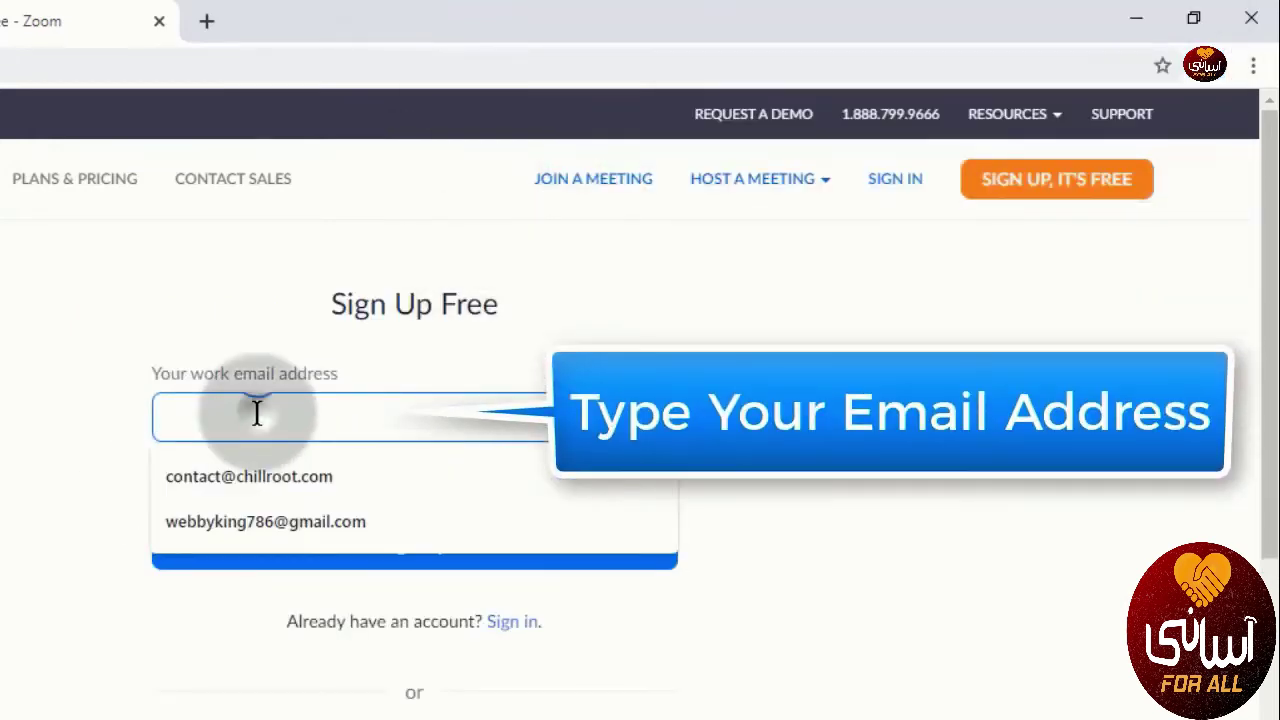
{"action": "left_click", "coordinate": [254, 470]}
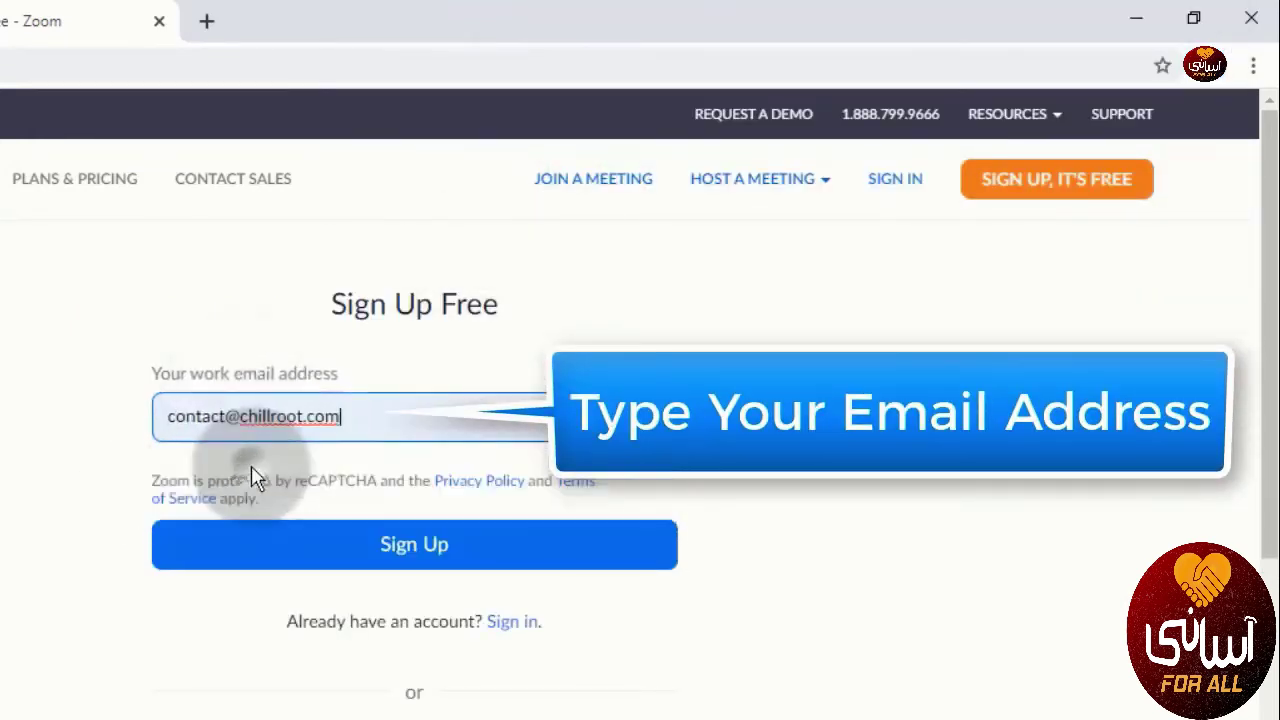
{"action": "left_click", "coordinate": [416, 553]}
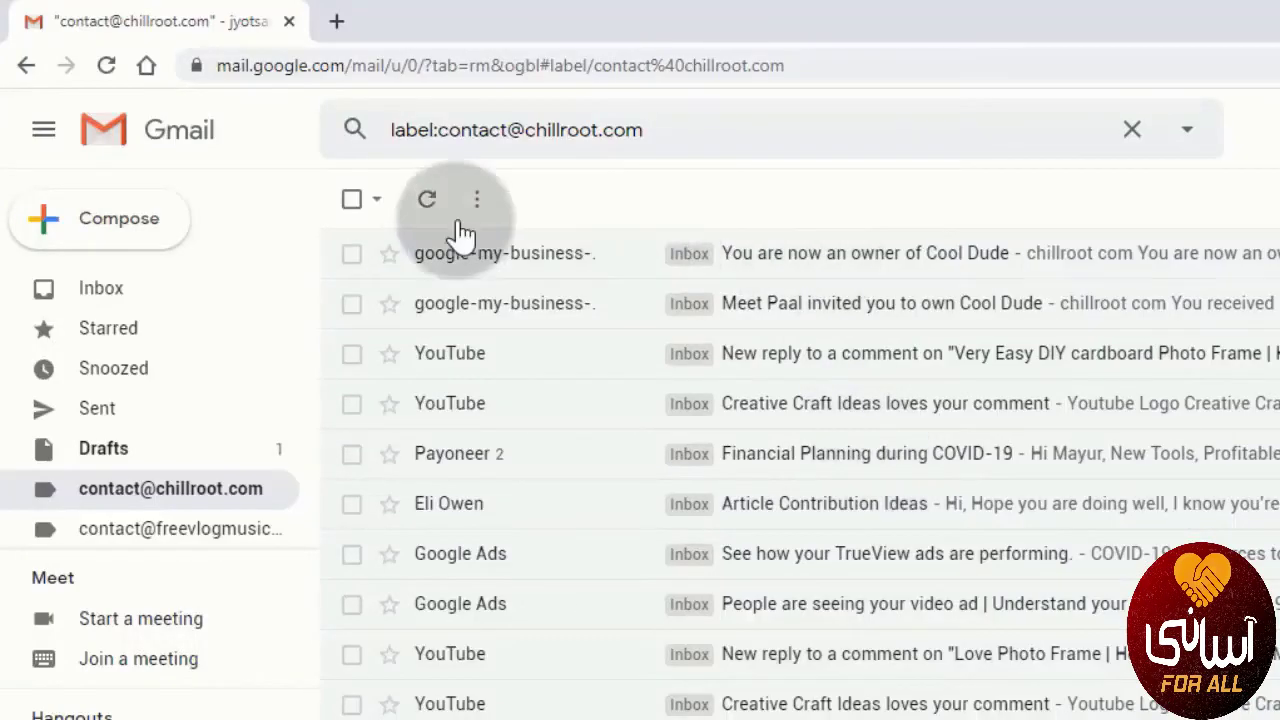
- Refresh the Gmail message list and open Zoom's "Please activate your Zoom account" email
{"action": "left_click", "coordinate": [430, 202]}
{"action": "scroll", "coordinate": [1100, 395], "scroll_direction": "down", "scroll_amount": 2}
{"action": "scroll", "coordinate": [1100, 395], "scroll_direction": "up", "scroll_amount": 2}
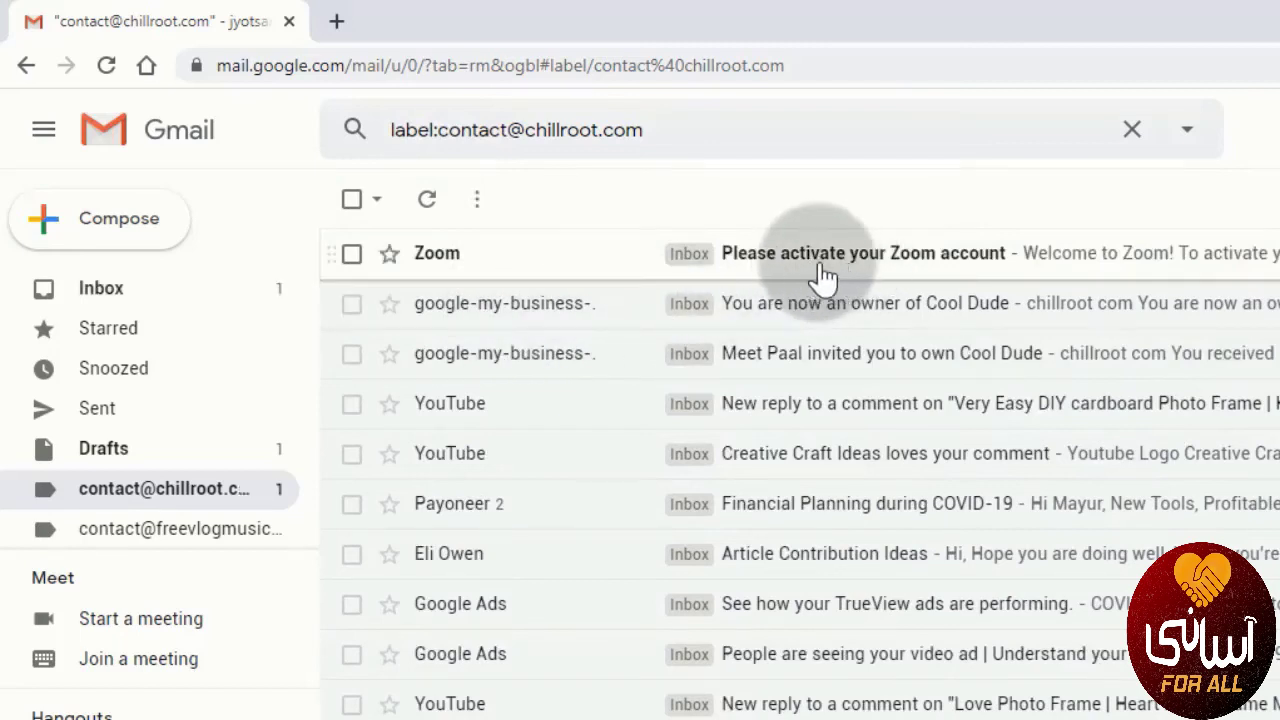
{"action": "left_click", "coordinate": [820, 275]}
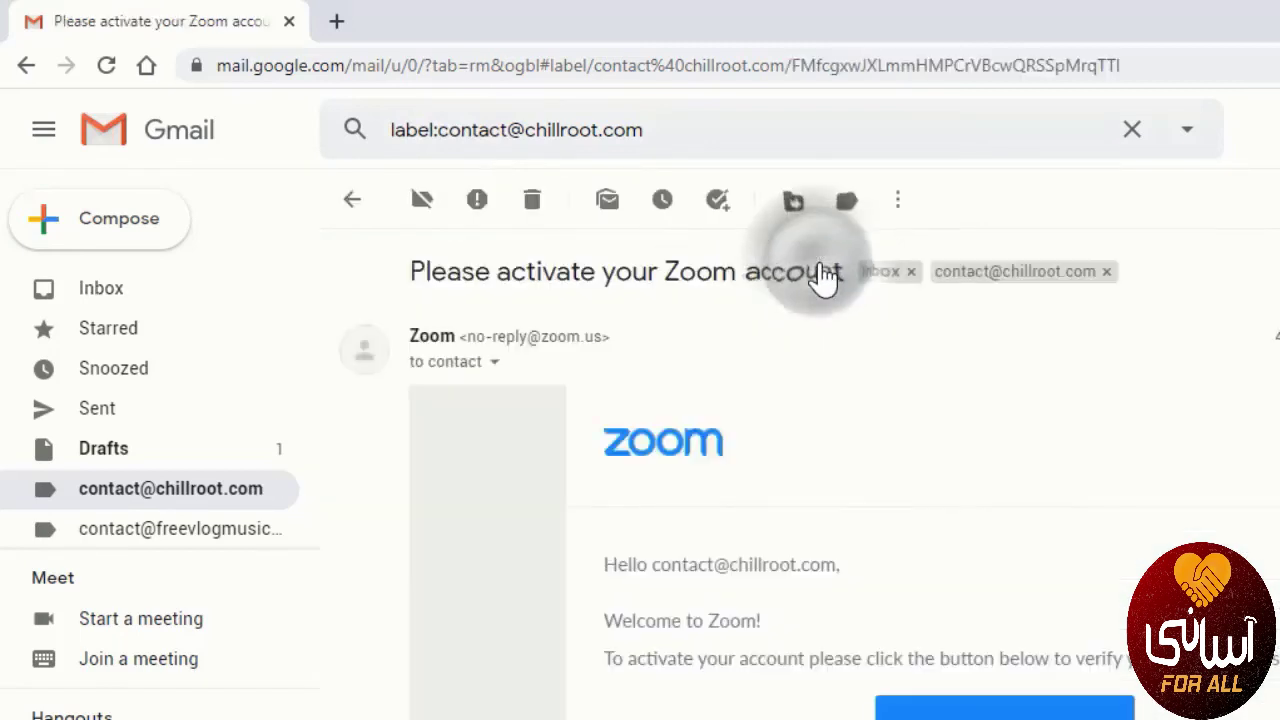
- Activate the Zoom account from the email and answer No to signing up on behalf of a school
{"action": "scroll", "coordinate": [724, 714], "scroll_direction": "down", "scroll_amount": 2}
{"action": "scroll", "coordinate": [700, 714], "scroll_direction": "down", "scroll_amount": 1}
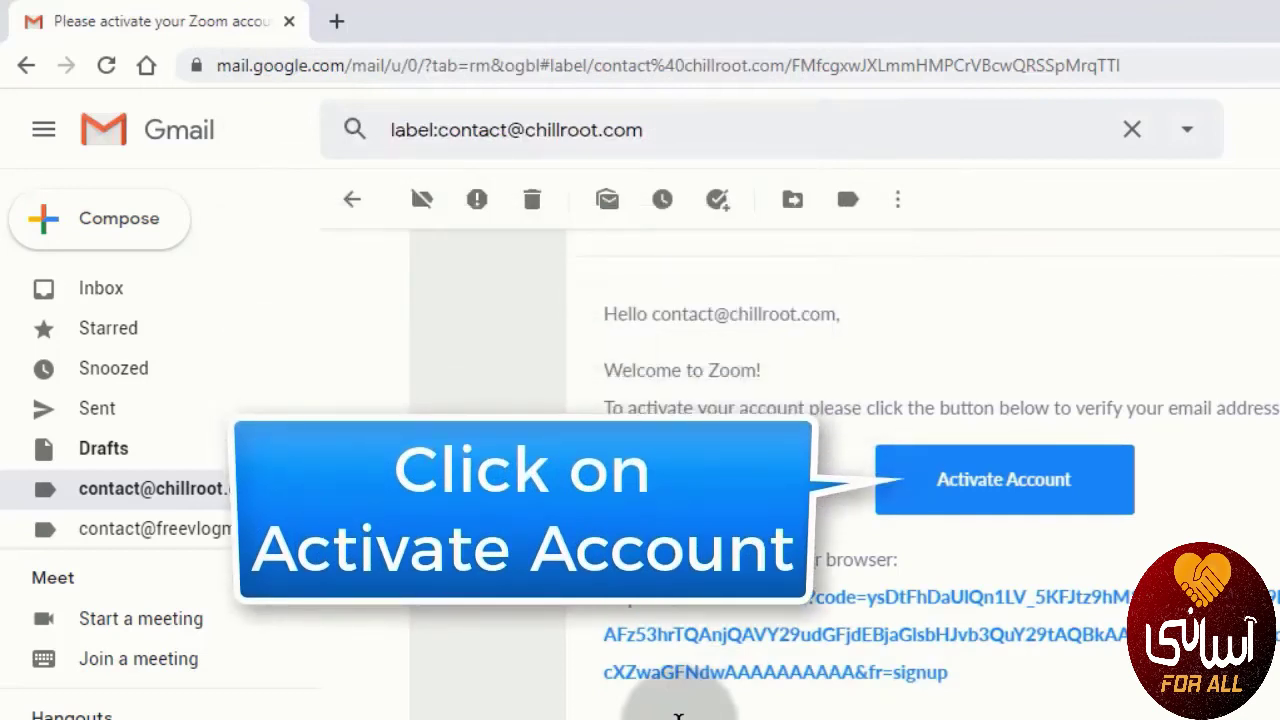
{"action": "left_click", "coordinate": [1000, 500]}
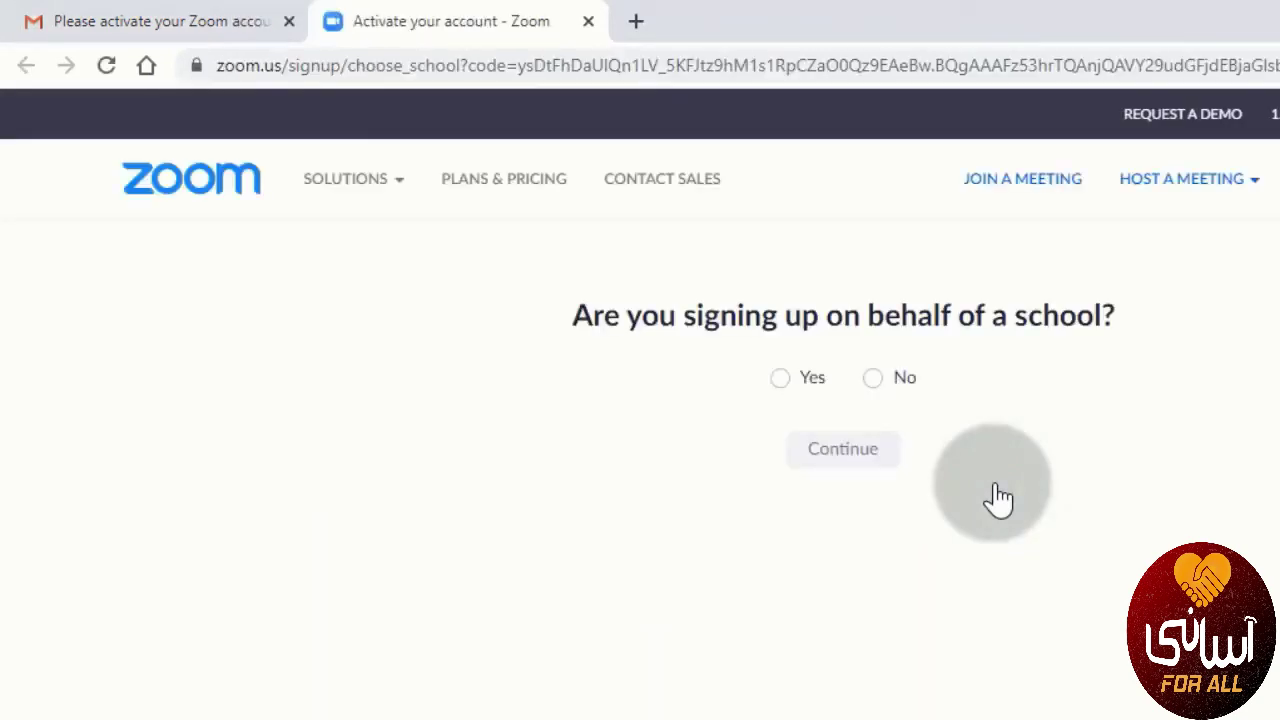
{"action": "left_click", "coordinate": [873, 378]}
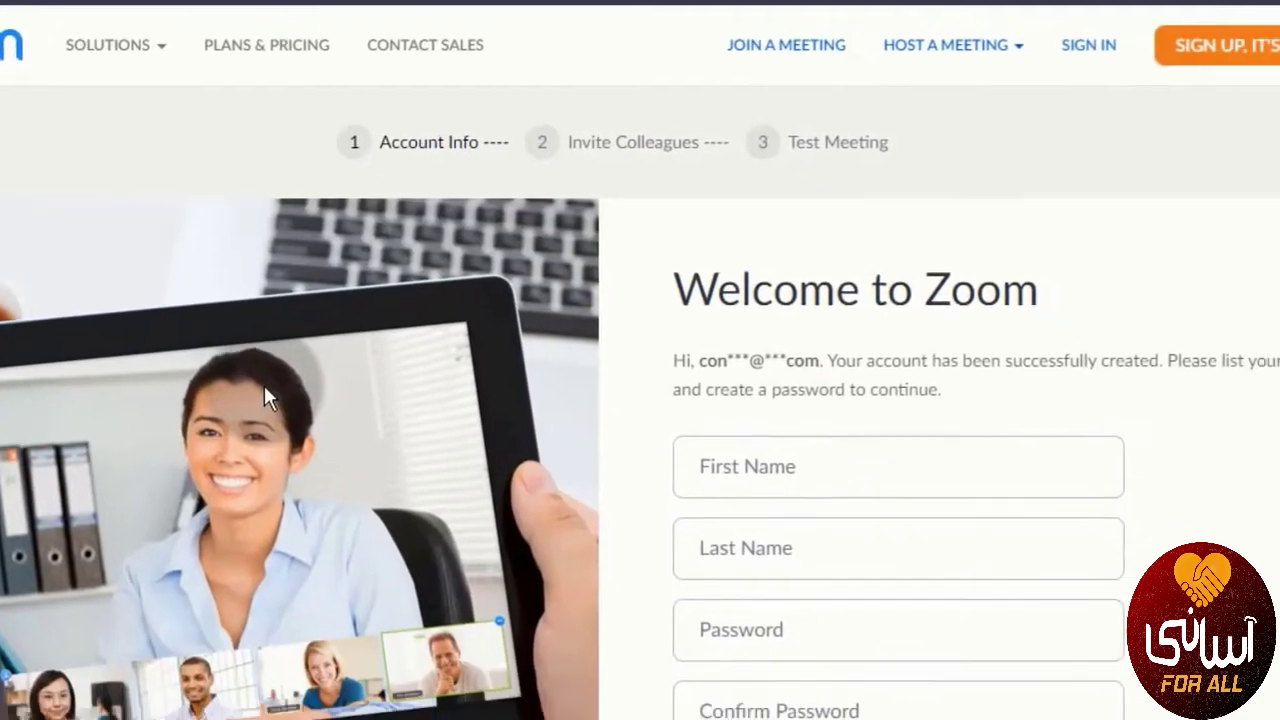
- Fill in the first name and last name, enter and confirm the account password, and continue
{"action": "scroll", "coordinate": [264, 385], "scroll_direction": "down", "scroll_amount": 2}
{"action": "left_click", "coordinate": [658, 224]}
{"action": "type", "text": "chillroot"}
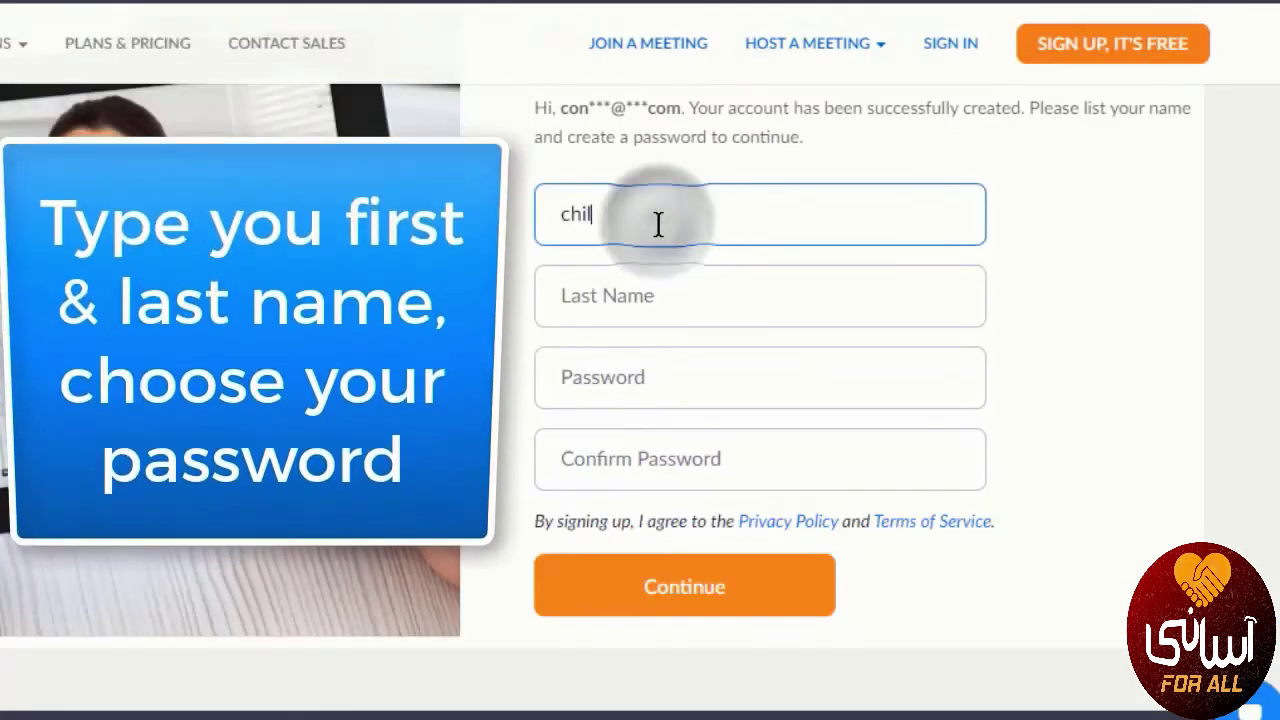
{"action": "left_click", "coordinate": [603, 277]}
{"action": "type", "text": "com"}
{"action": "left_click", "coordinate": [575, 365]}
{"action": "type", "text": "***********"}
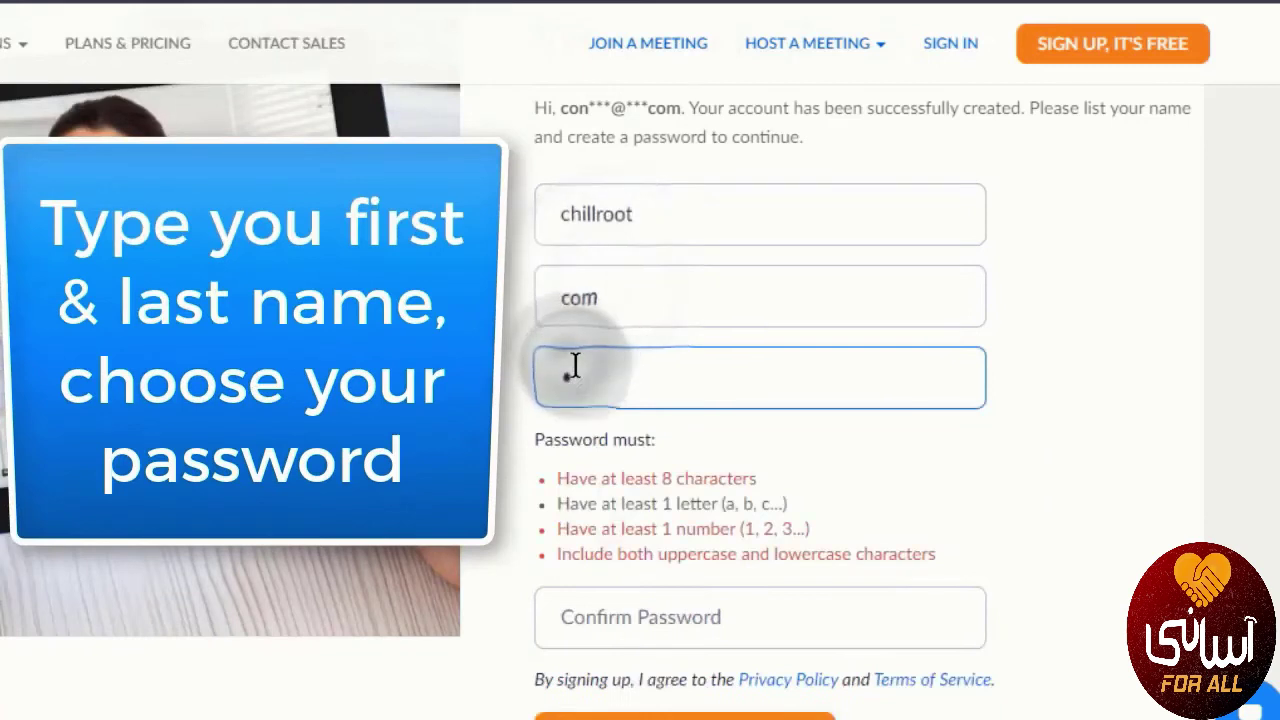
{"action": "scroll", "coordinate": [700, 355], "scroll_direction": "down", "scroll_amount": 3}
{"action": "left_click", "coordinate": [725, 348]}
{"action": "type", "text": "***********"}
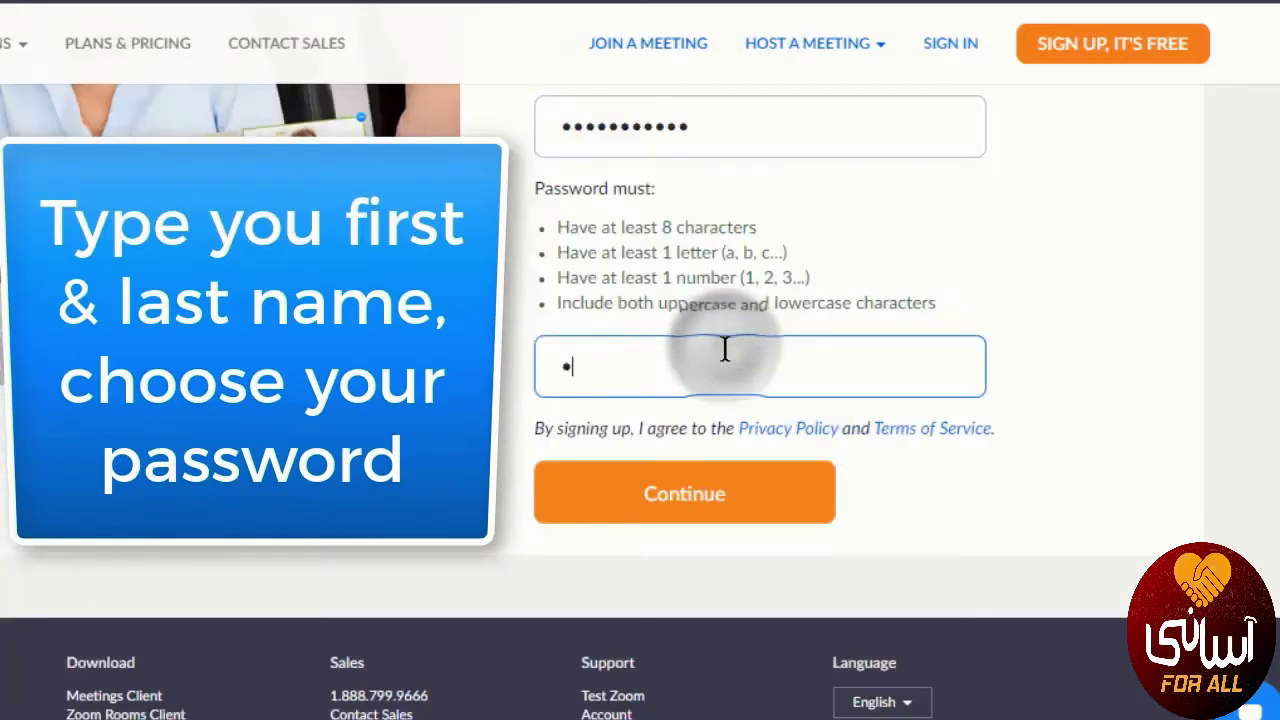
{"action": "left_click", "coordinate": [700, 518]}
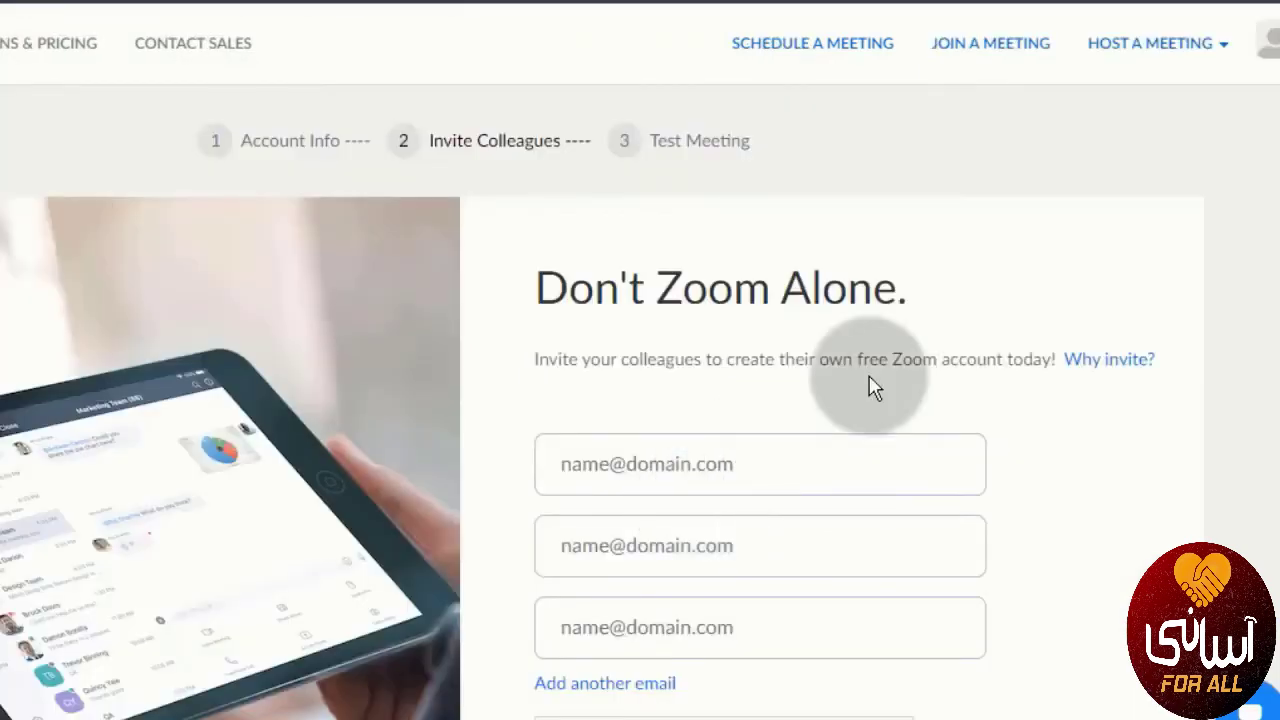
- Skip inviting colleagues to create their own Zoom accounts
{"action": "scroll", "coordinate": [926, 283], "scroll_direction": "down", "scroll_amount": 3}
{"action": "scroll", "coordinate": [926, 294], "scroll_direction": "down", "scroll_amount": 3}
{"action": "left_click", "coordinate": [958, 408]}
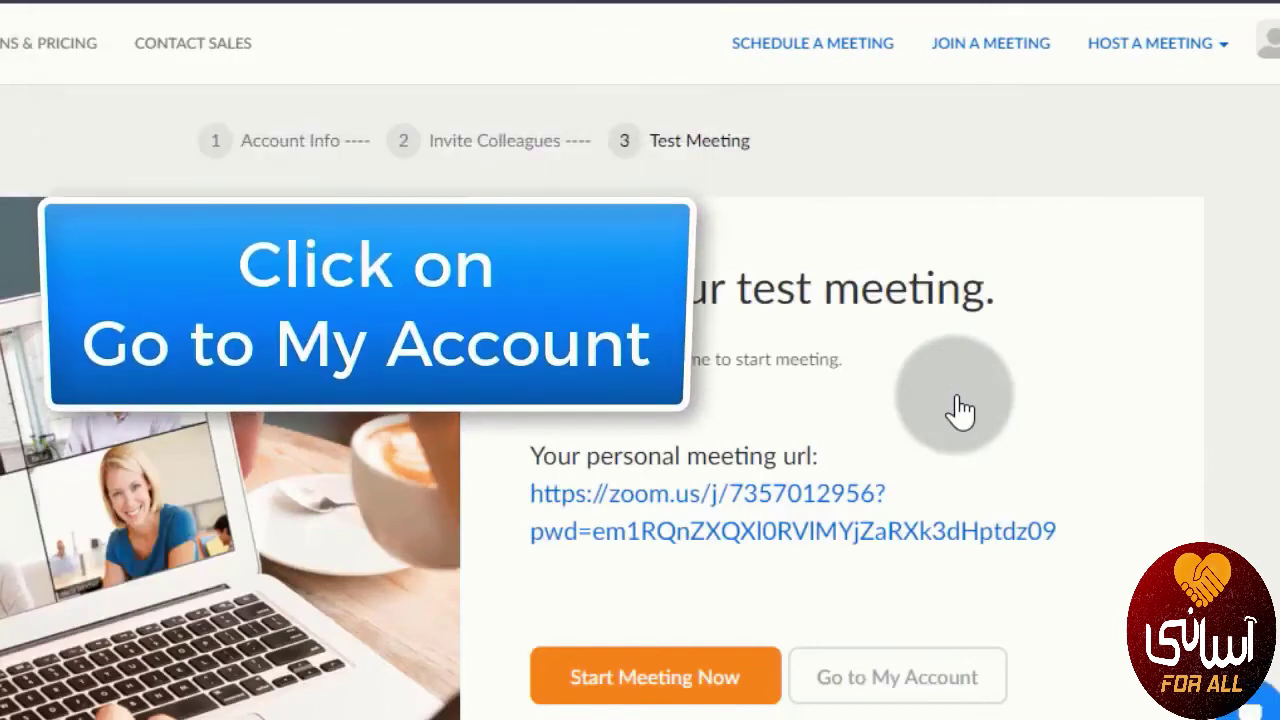
- Go to the new account's profile page without starting the test meeting, and reveal the personal meeting ID
{"action": "scroll", "coordinate": [695, 535], "scroll_direction": "down", "scroll_amount": 3}
{"action": "scroll", "coordinate": [697, 530], "scroll_direction": "up", "scroll_amount": 3}
{"action": "scroll", "coordinate": [697, 530], "scroll_direction": "down", "scroll_amount": 3}
{"action": "left_click", "coordinate": [868, 447]}
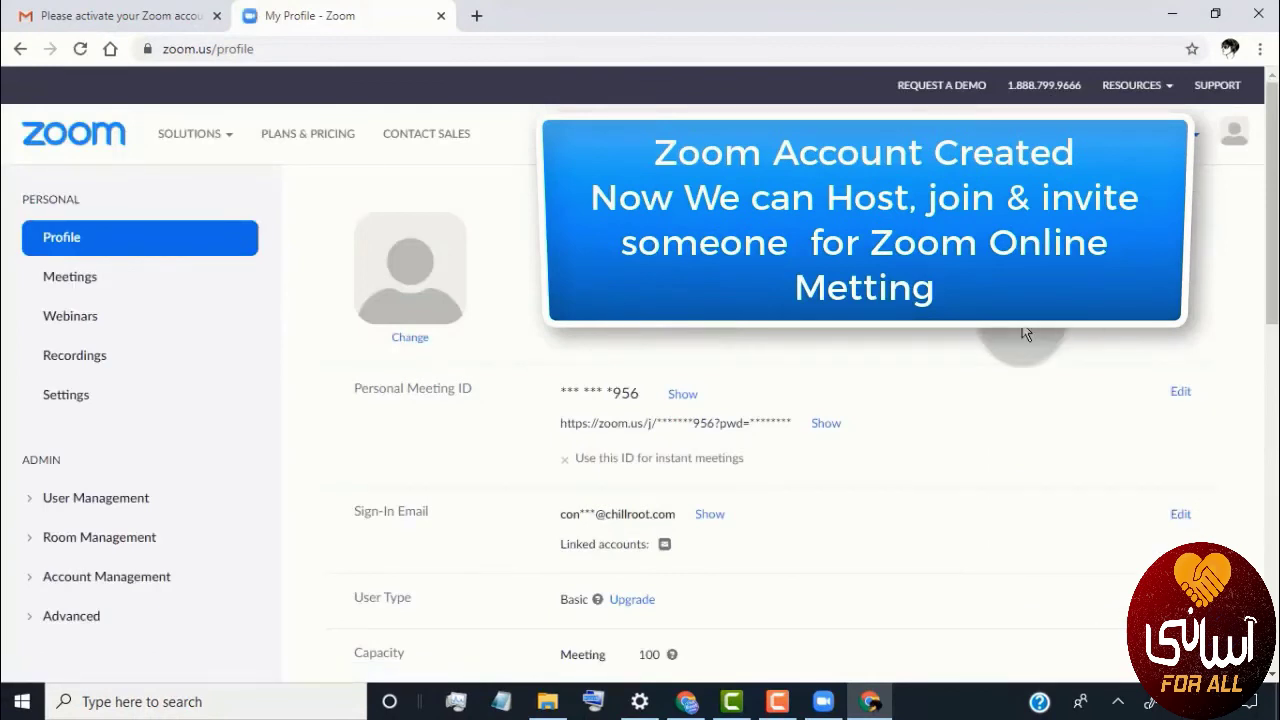
{"action": "left_click", "coordinate": [683, 396]}
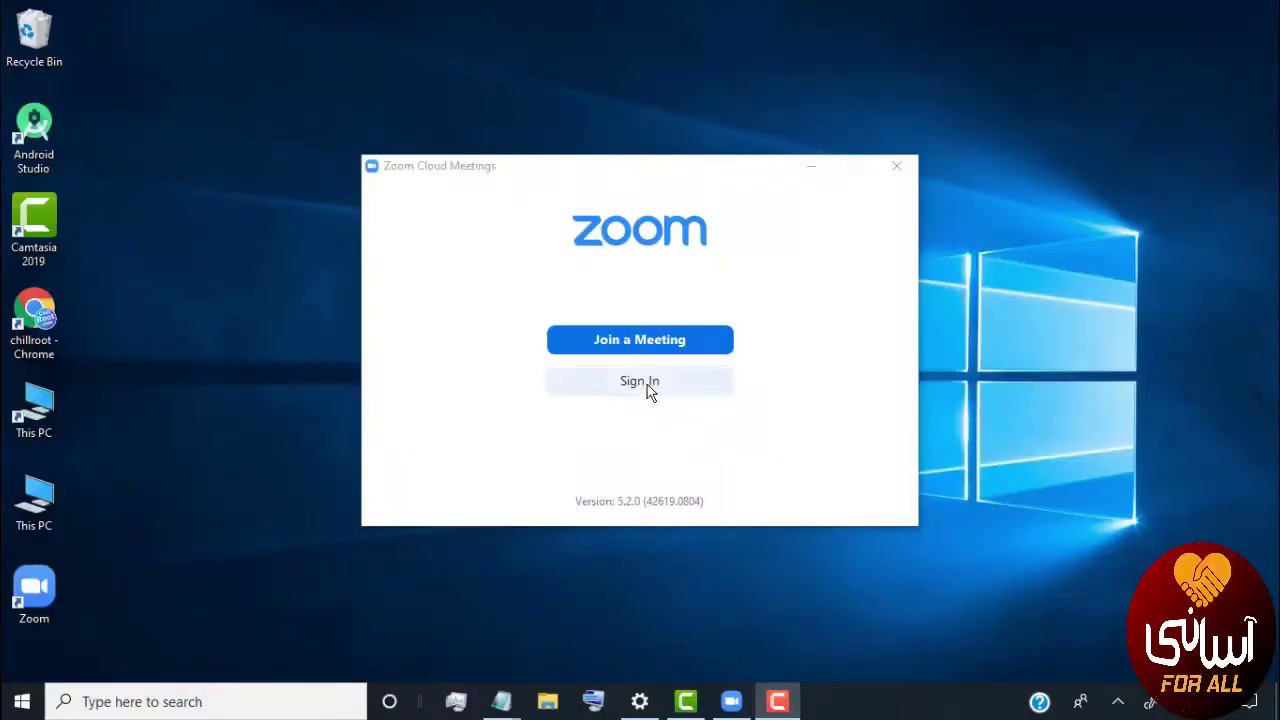
- Sign in to the Zoom desktop client with the account email and password, keeping the account signed in
{"action": "left_click", "coordinate": [645, 385]}
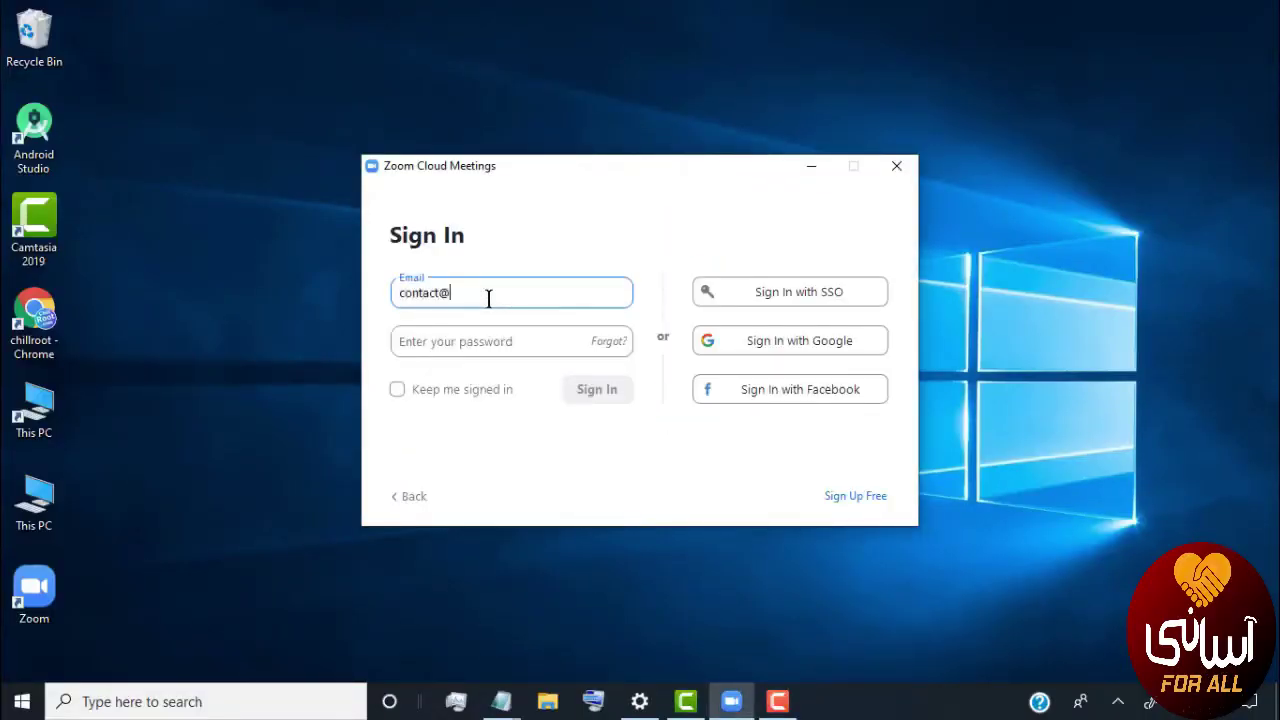
{"action": "left_click", "coordinate": [437, 340]}
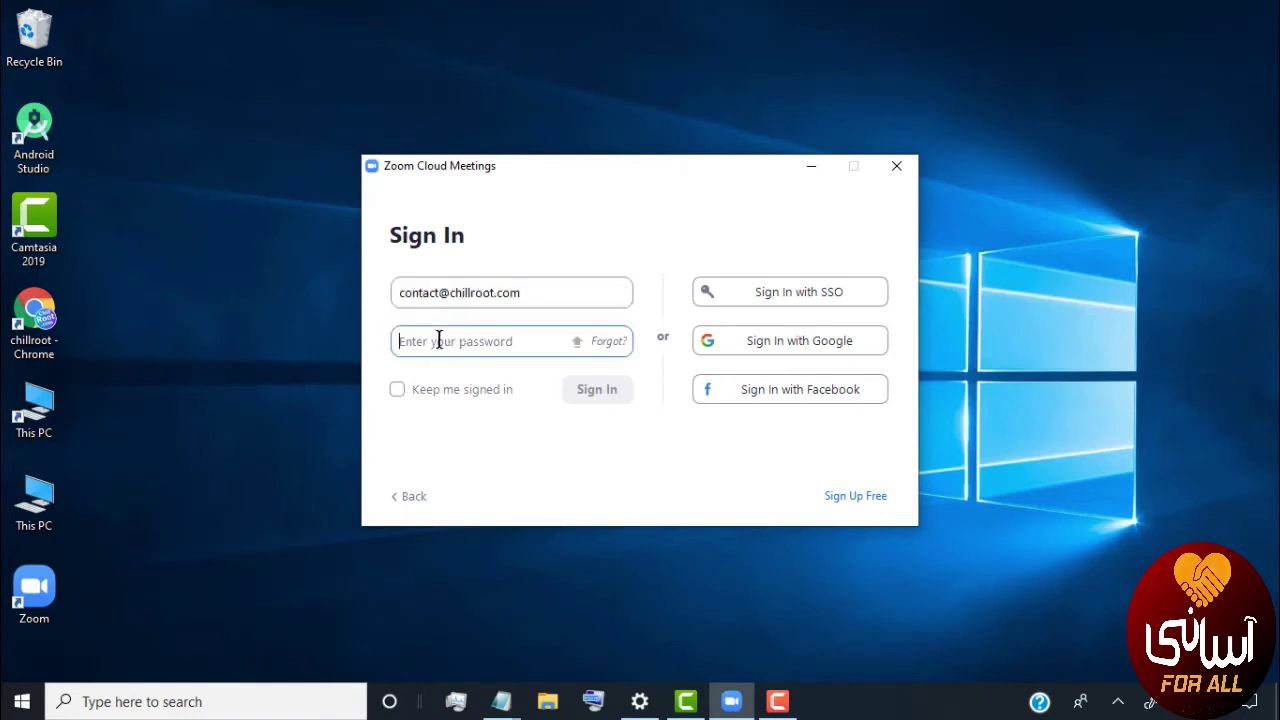
{"action": "type", "text": "***"}
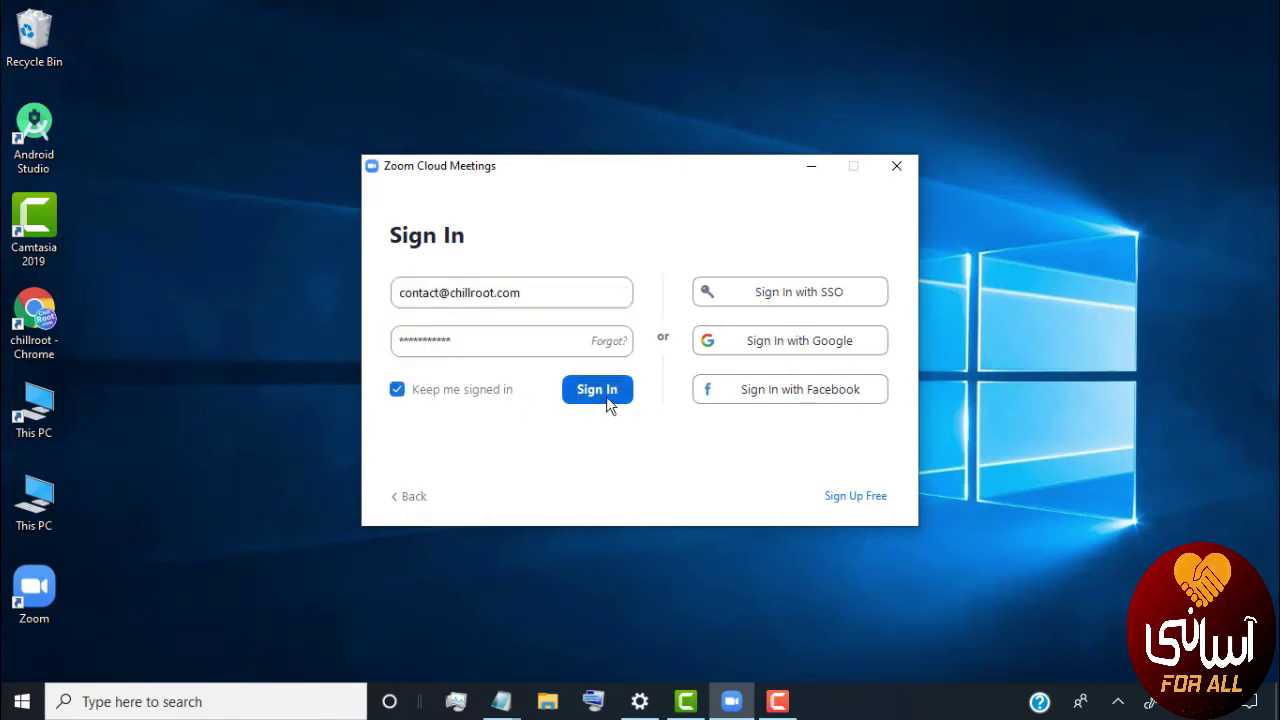
{"action": "left_click", "coordinate": [600, 392]}
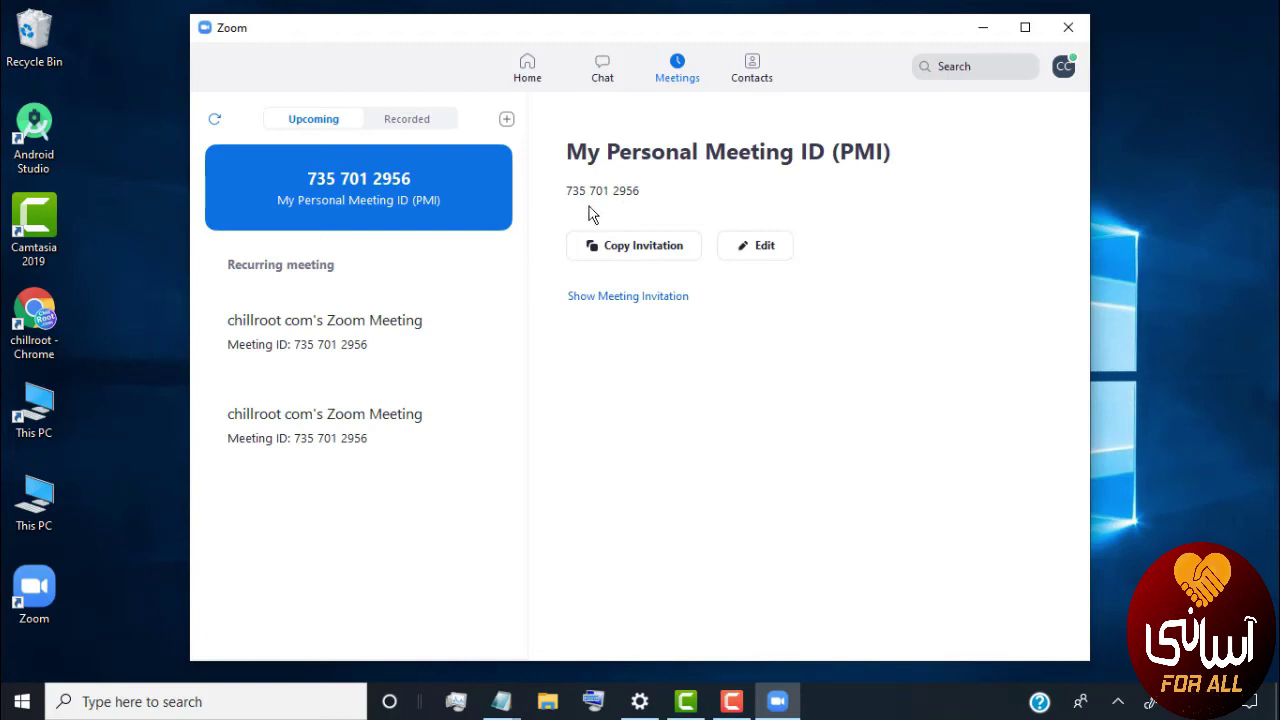
- Go to the client's home view and show the options for a new meeting
{"action": "left_click", "coordinate": [528, 70]}
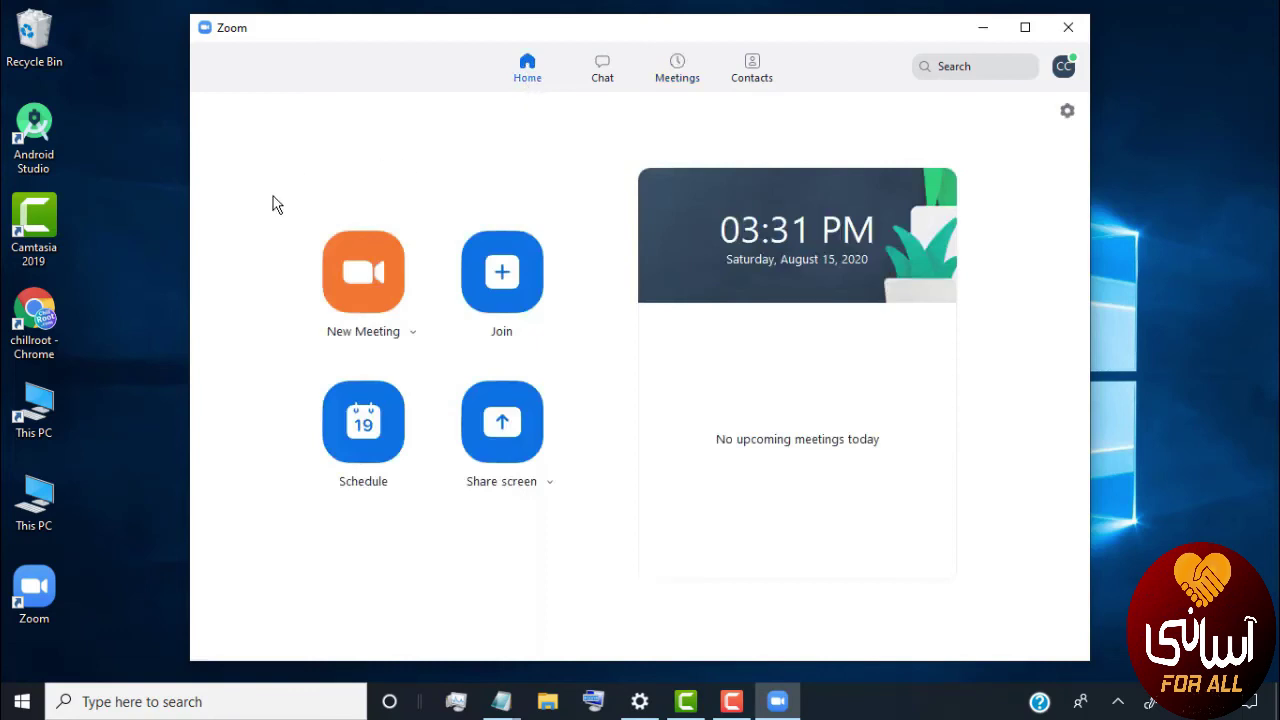
{"action": "left_click", "coordinate": [413, 334]}
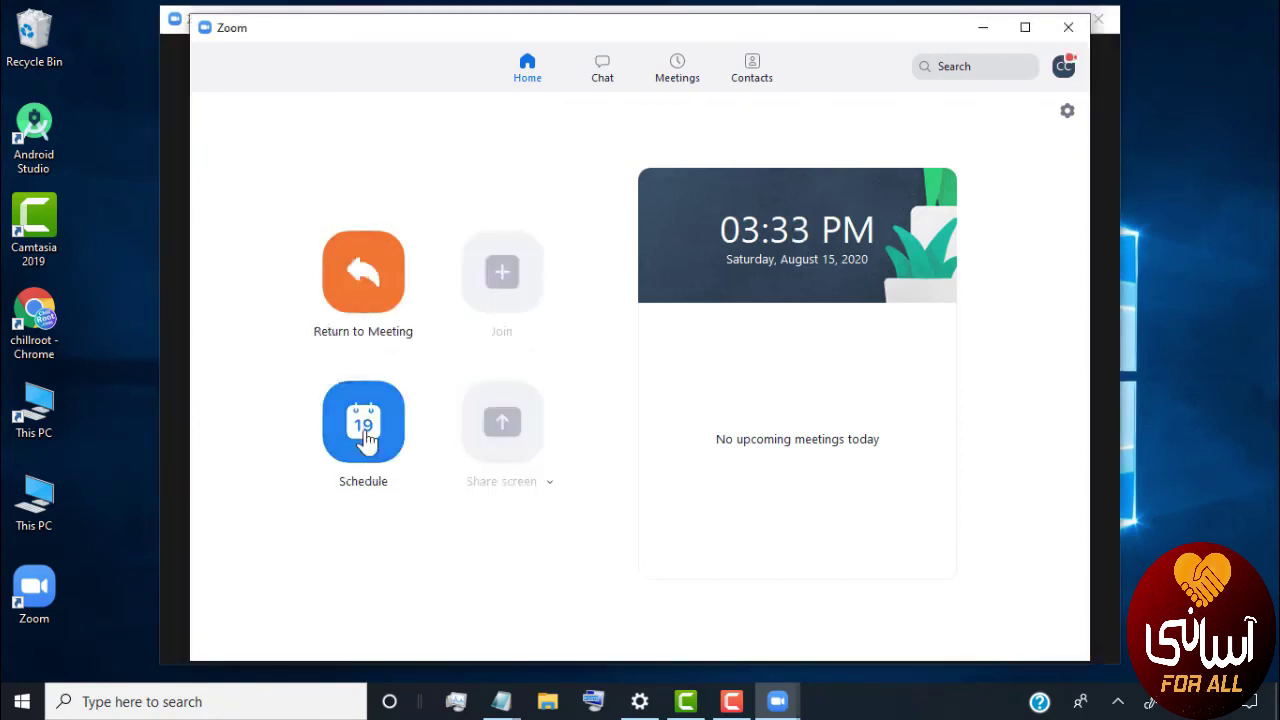
- Begin scheduling a meeting for August 24, 2020 at 01:00 PM with a duration of 30 minutes
{"action": "left_click", "coordinate": [363, 422]}
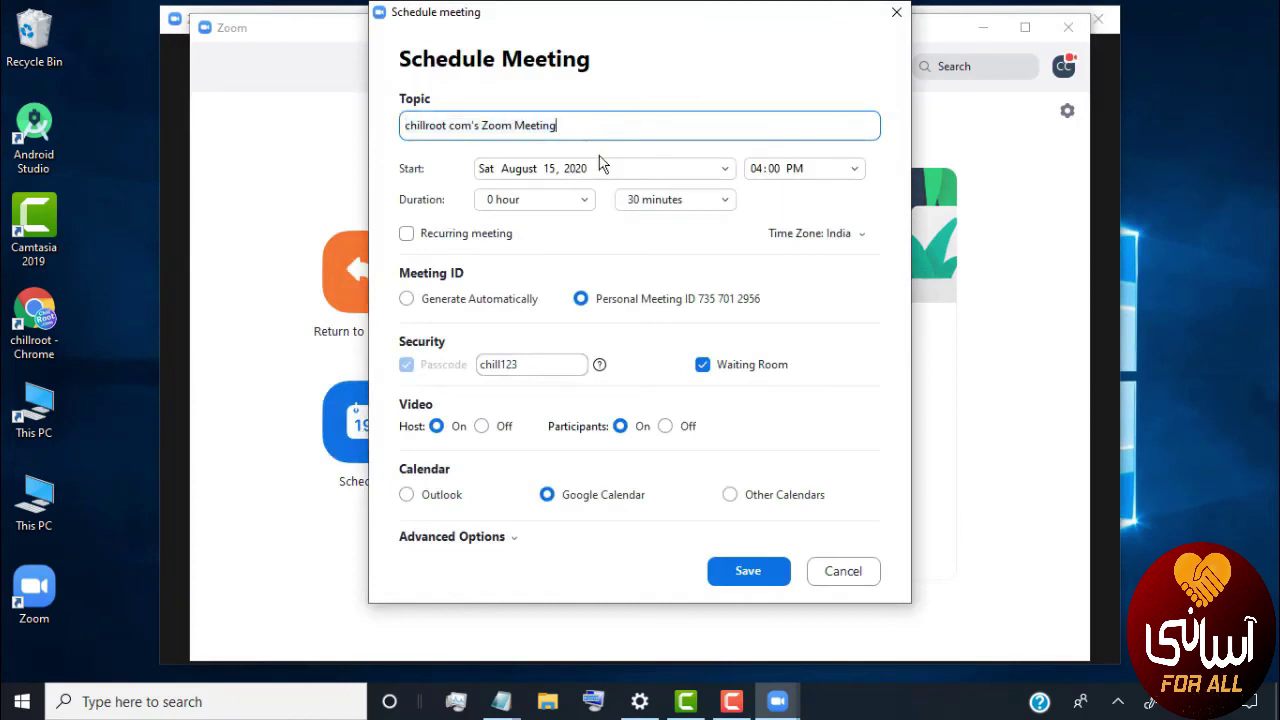
{"action": "left_click", "coordinate": [610, 168]}
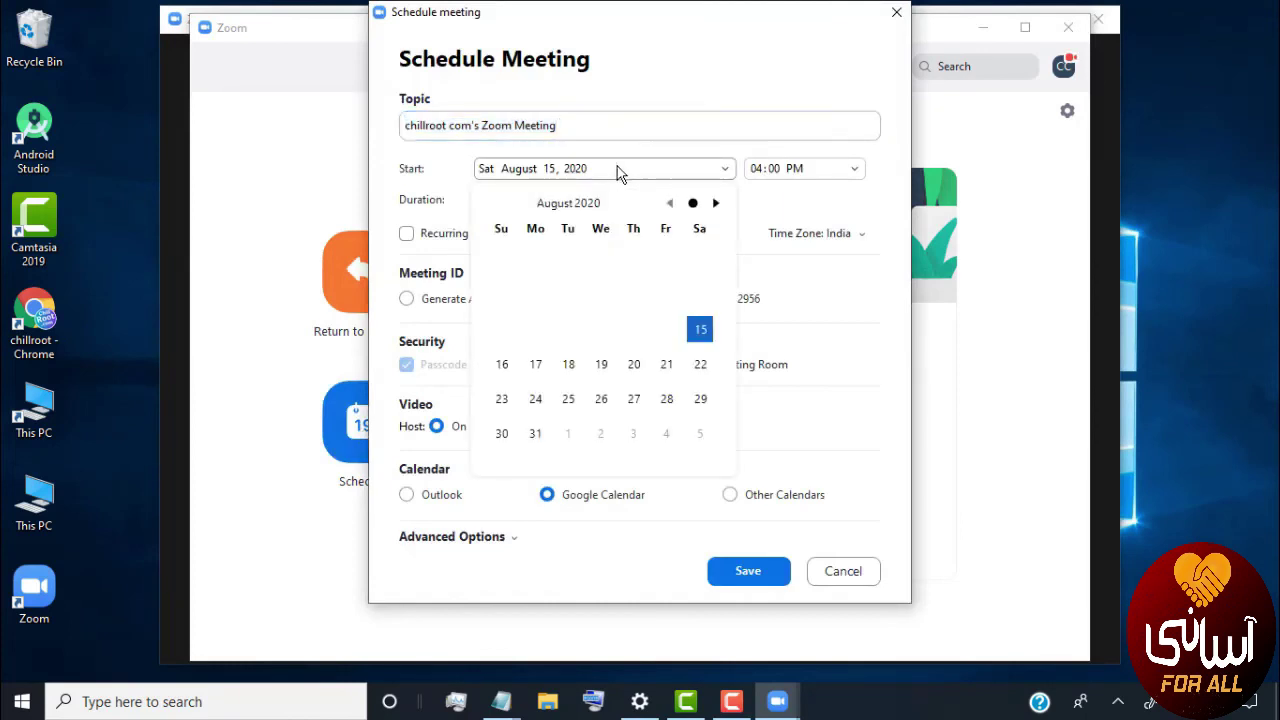
{"action": "left_click", "coordinate": [535, 398]}
{"action": "left_click", "coordinate": [828, 172]}
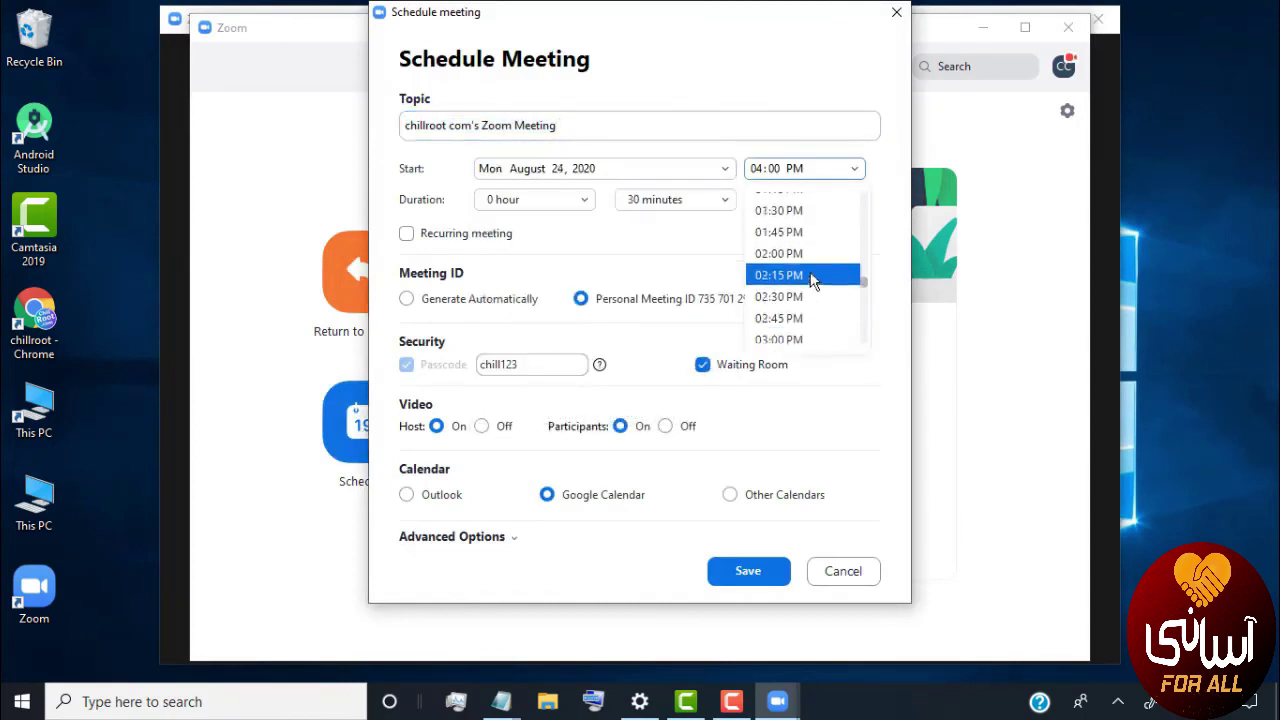
{"action": "left_click", "coordinate": [785, 199]}
{"action": "left_click", "coordinate": [676, 199]}
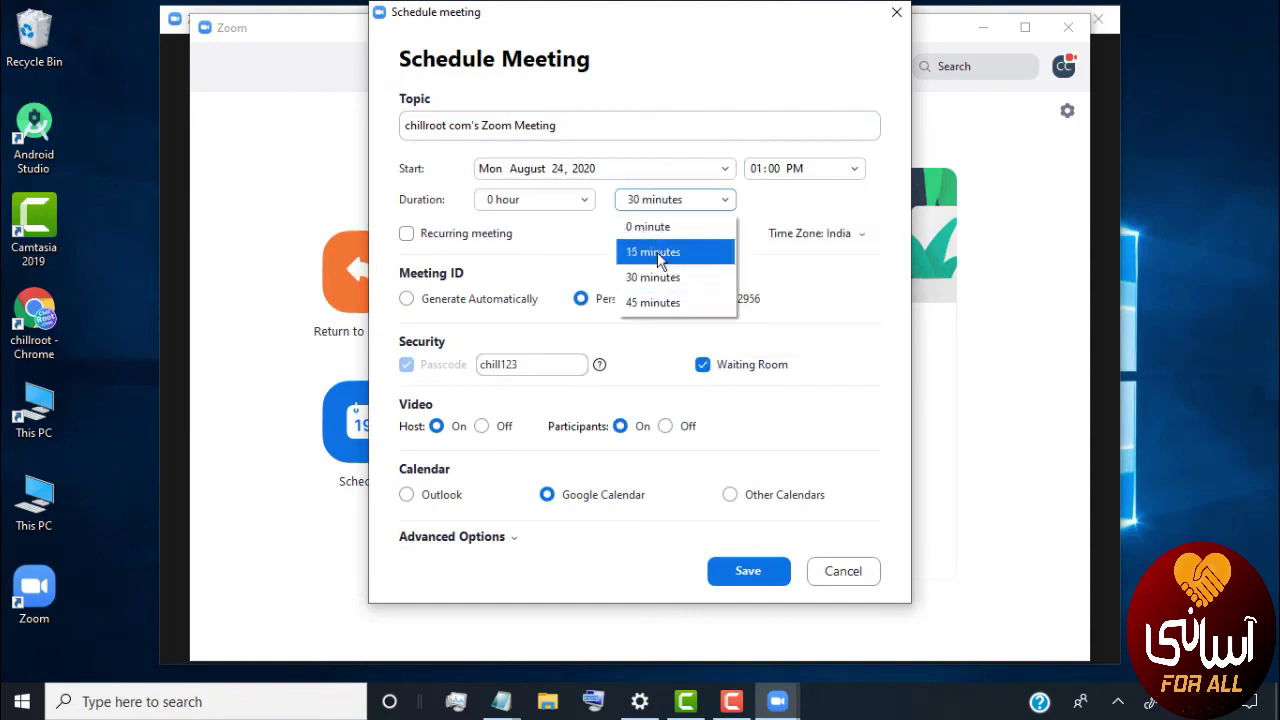
{"action": "left_click", "coordinate": [660, 302]}
{"action": "left_click", "coordinate": [672, 282]}
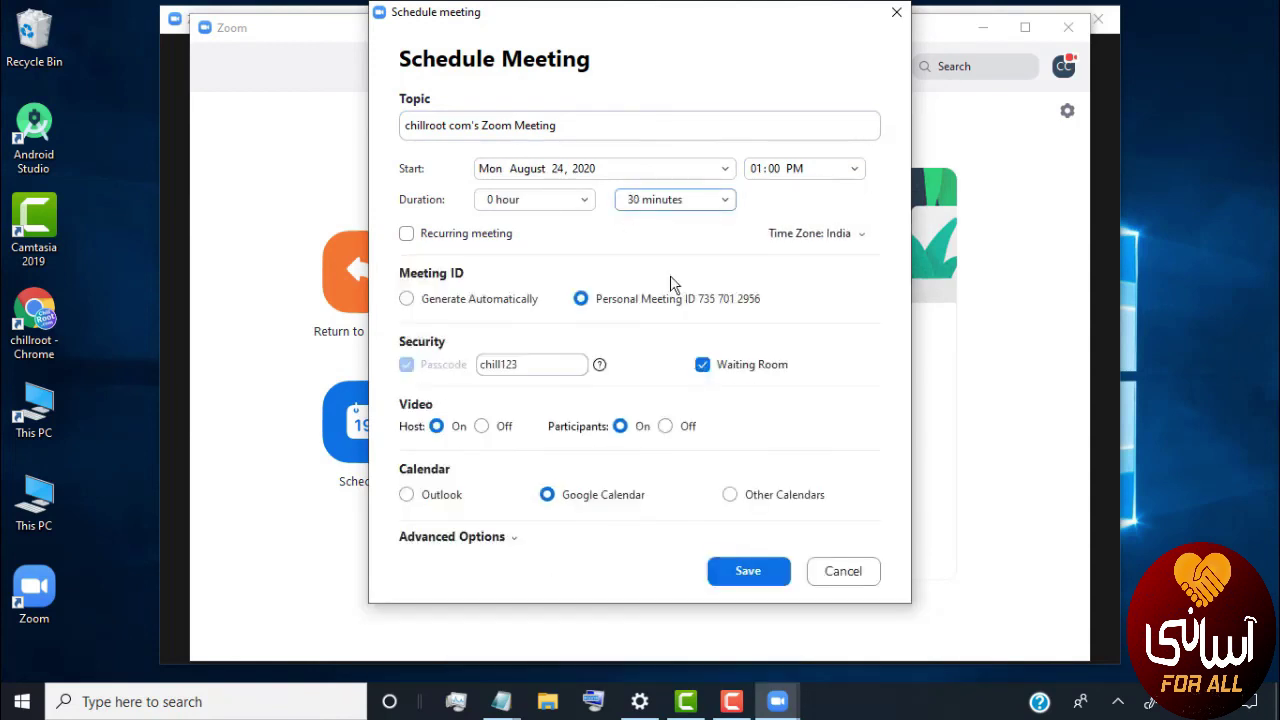
- Review the scheduled meeting's time zone, passcode and Waiting Room settings, and expand its advanced options
{"action": "left_click", "coordinate": [860, 240]}
{"action": "left_click", "coordinate": [852, 237]}
{"action": "double_click", "coordinate": [527, 362]}
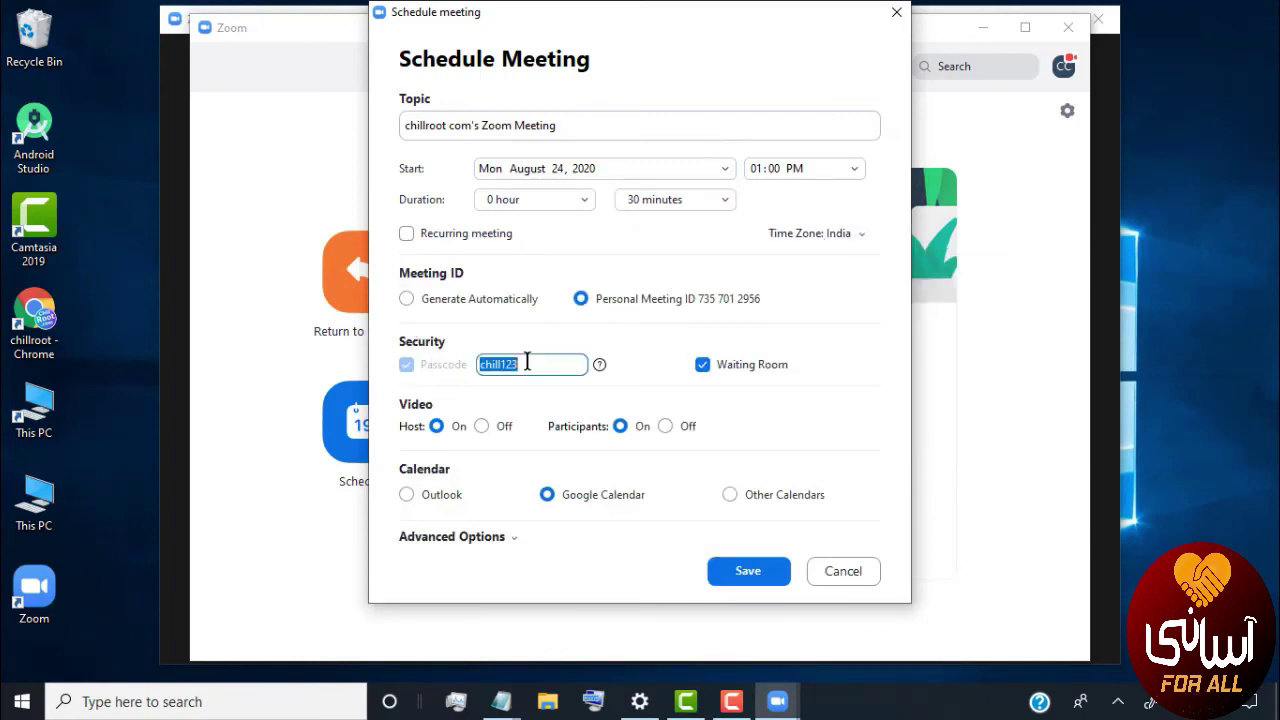
{"action": "left_click", "coordinate": [530, 362]}
{"action": "left_click", "coordinate": [708, 368]}
{"action": "left_click", "coordinate": [710, 370]}
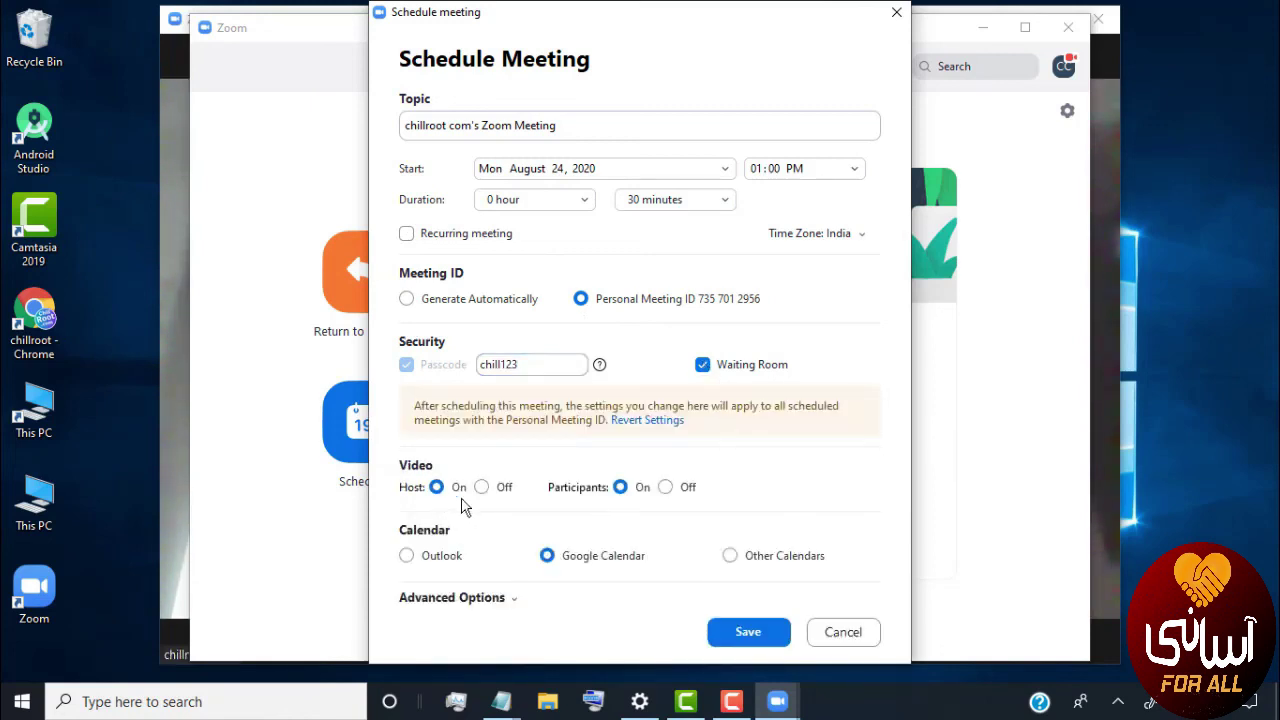
{"action": "left_click", "coordinate": [505, 601]}
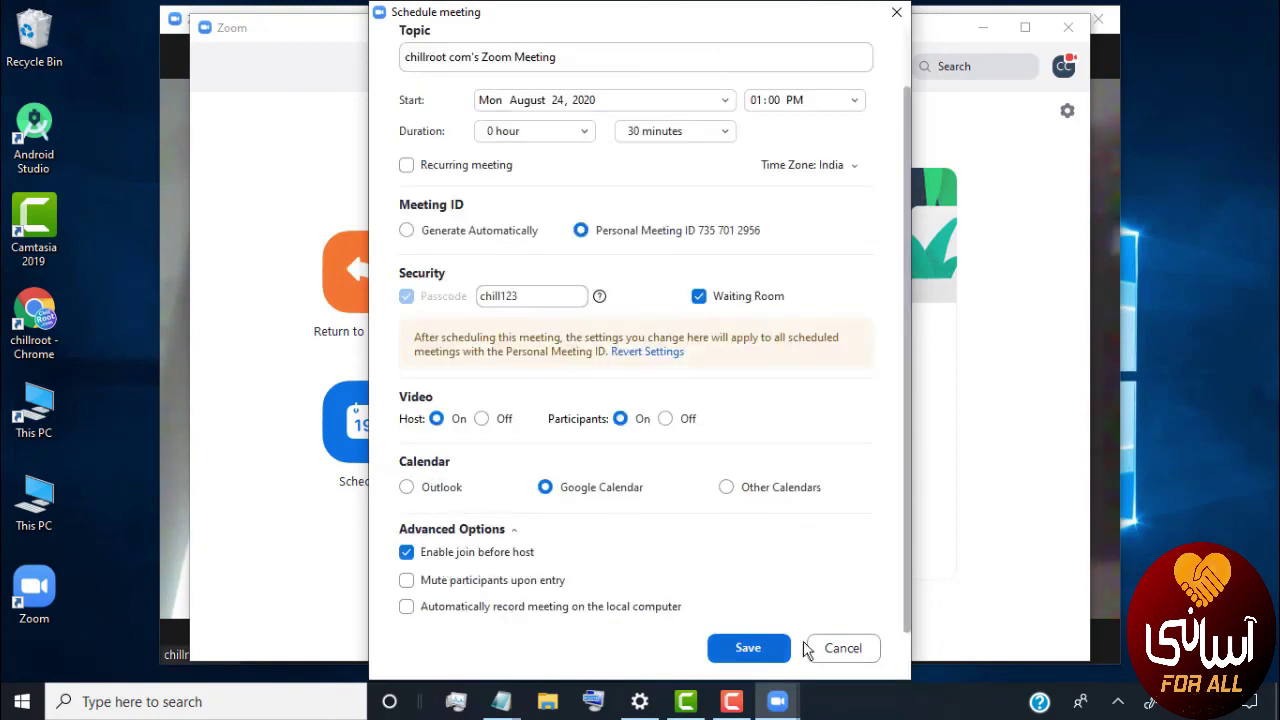